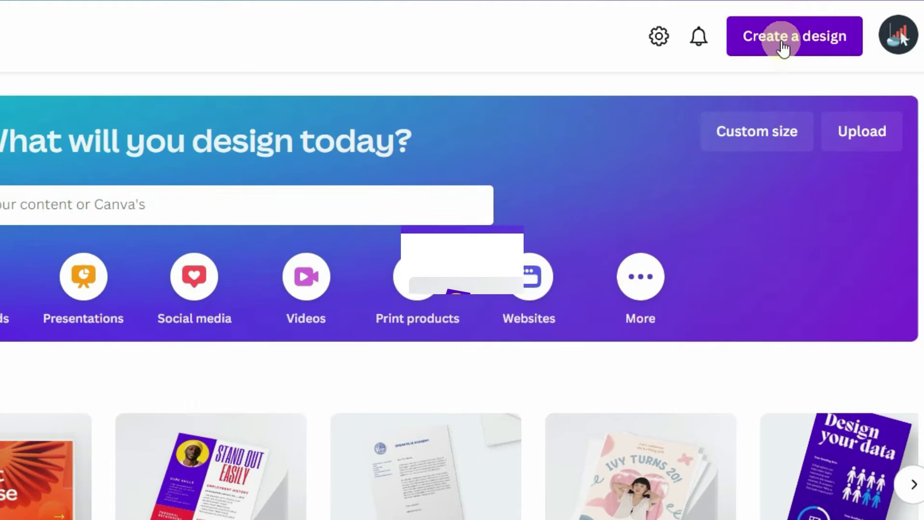
Create a new blank Presentation (16:9) design by searching 'presentation'.
{"action": "left_click", "coordinate": [783, 48]}
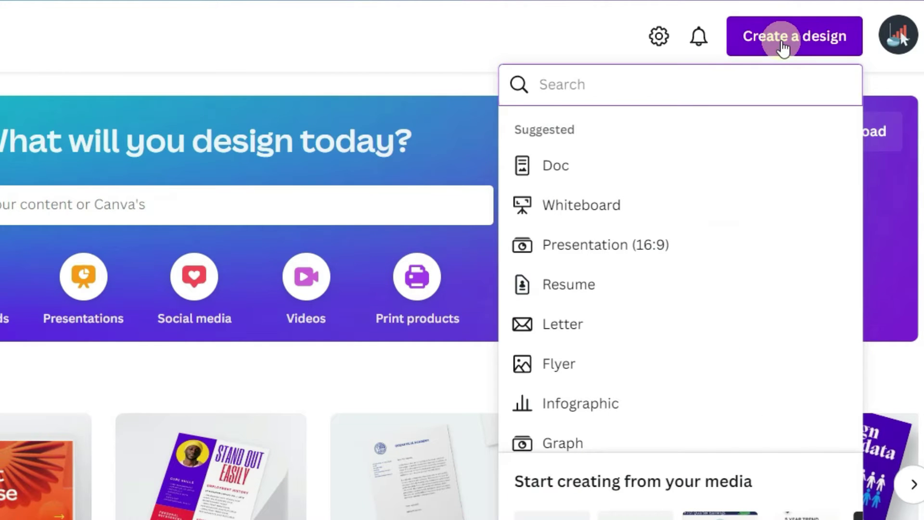
{"action": "type", "text": "prese"}
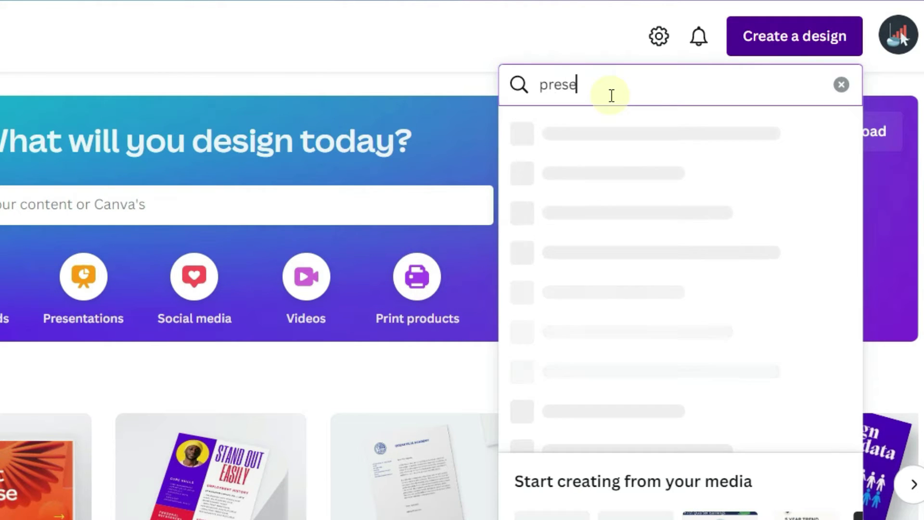
{"action": "type", "text": "ntation"}
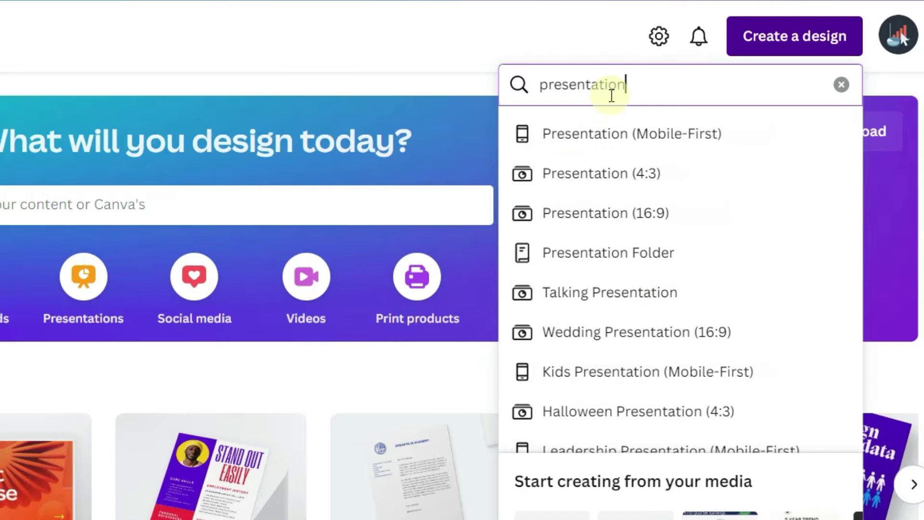
{"action": "left_click", "coordinate": [584, 220]}
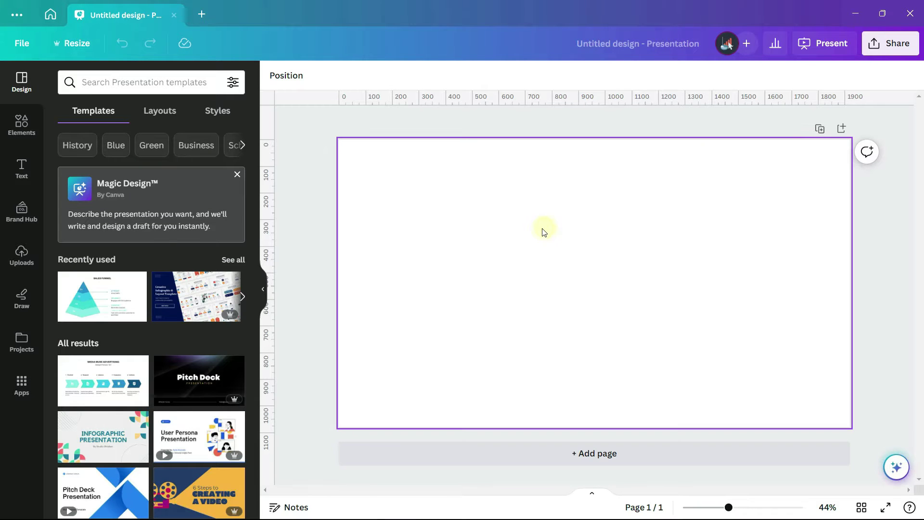
Browse the Elements panel down to the full Charts collection.
{"action": "left_click", "coordinate": [18, 136]}
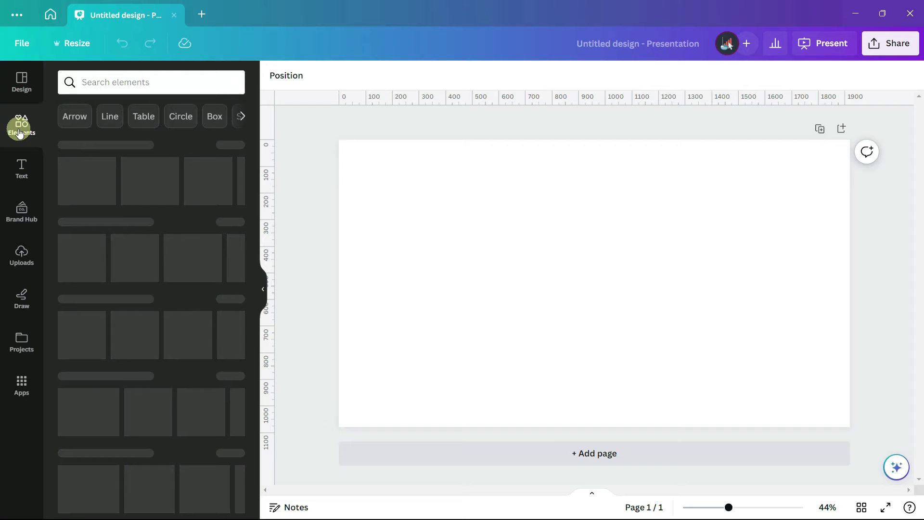
{"action": "scroll", "coordinate": [92, 174], "scroll_direction": "down", "scroll_amount": 6}
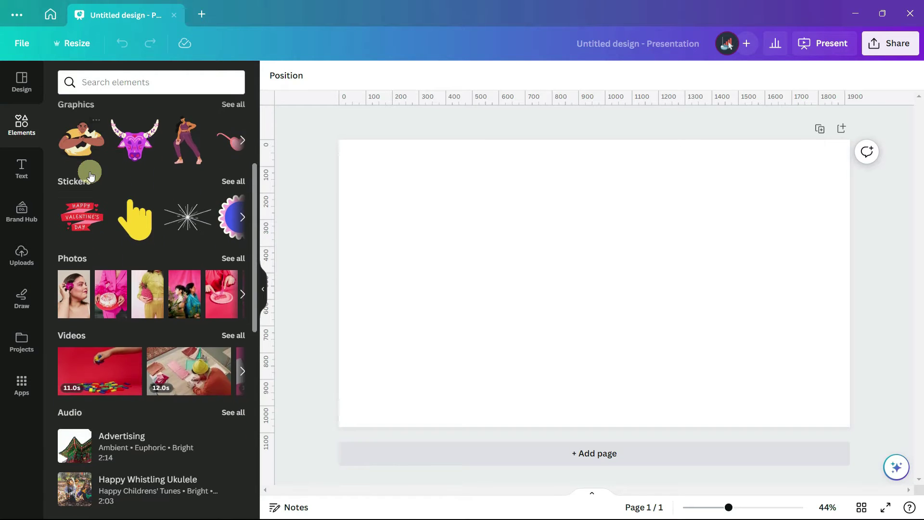
{"action": "scroll", "coordinate": [89, 175], "scroll_direction": "down", "scroll_amount": 4}
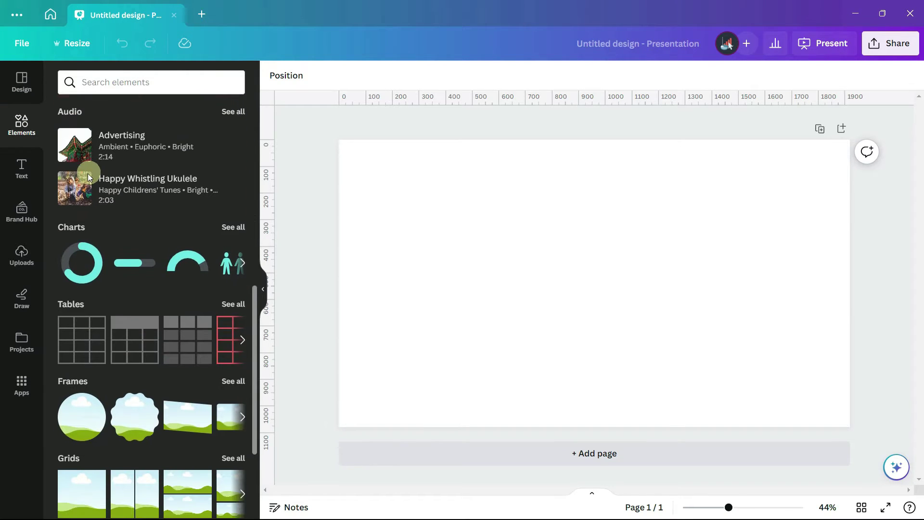
{"action": "left_click", "coordinate": [66, 227]}
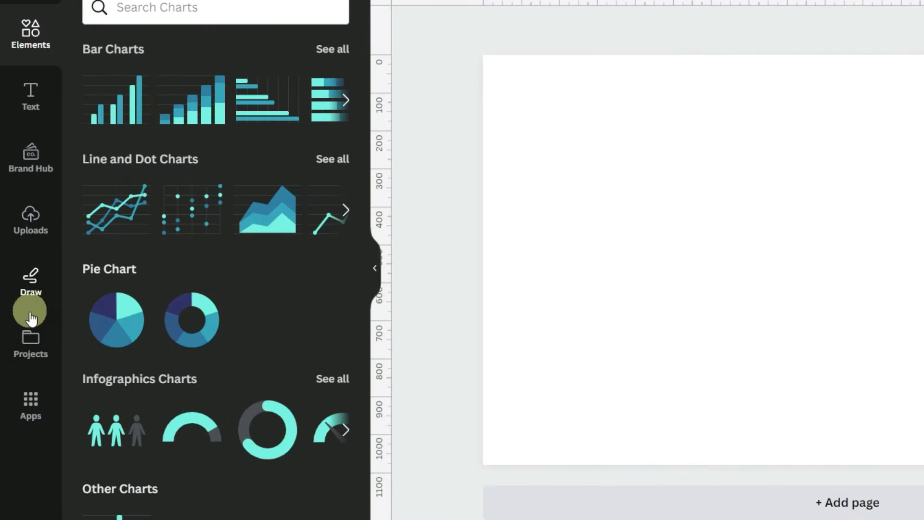
Add the Charts app from Apps > More from Canva and return to its chart library.
{"action": "left_click", "coordinate": [28, 413]}
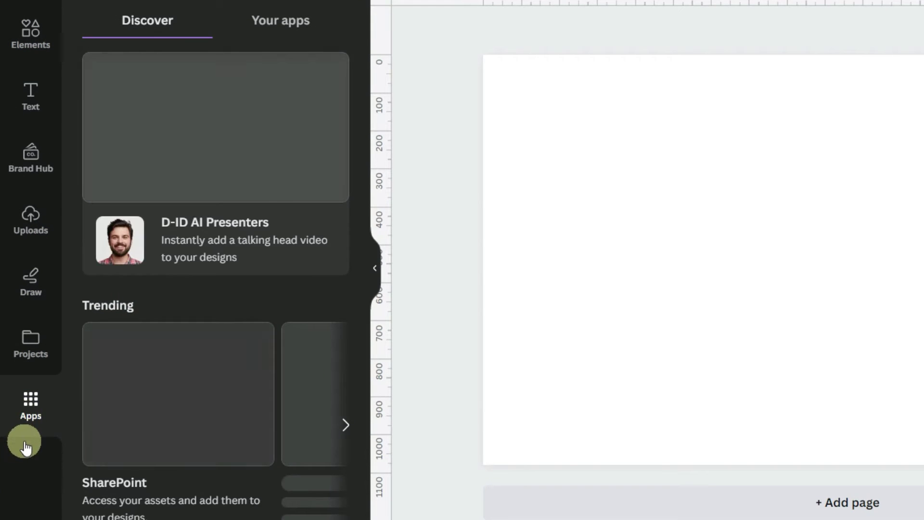
{"action": "scroll", "coordinate": [156, 393], "scroll_direction": "down", "scroll_amount": 3}
{"action": "scroll", "coordinate": [159, 385], "scroll_direction": "down", "scroll_amount": 4}
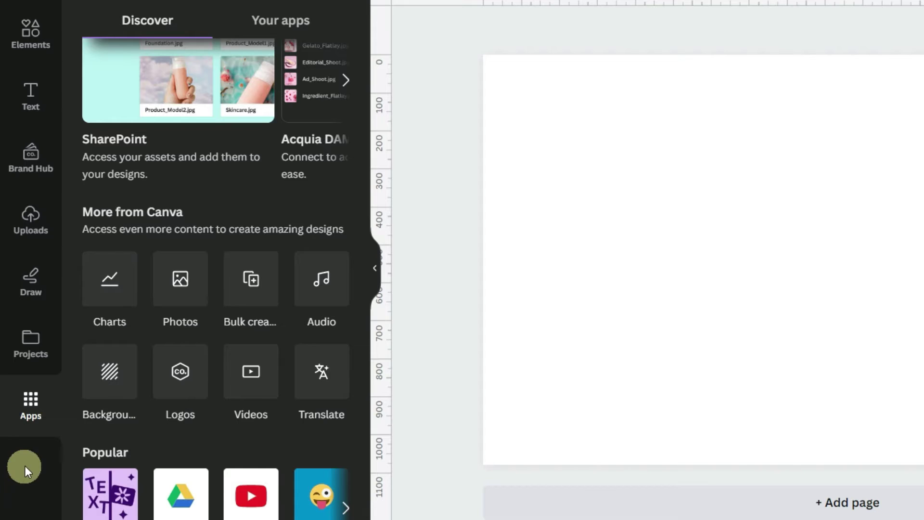
{"action": "left_click", "coordinate": [98, 296]}
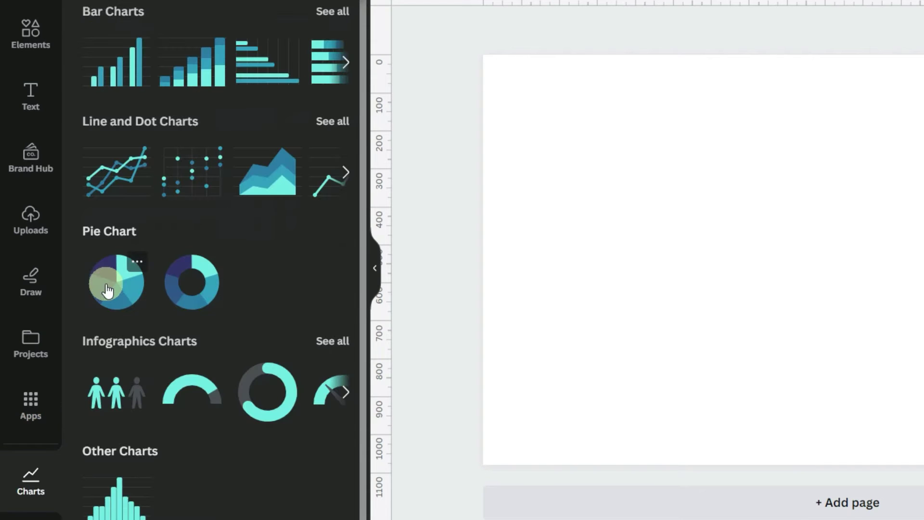
{"action": "left_click", "coordinate": [33, 103]}
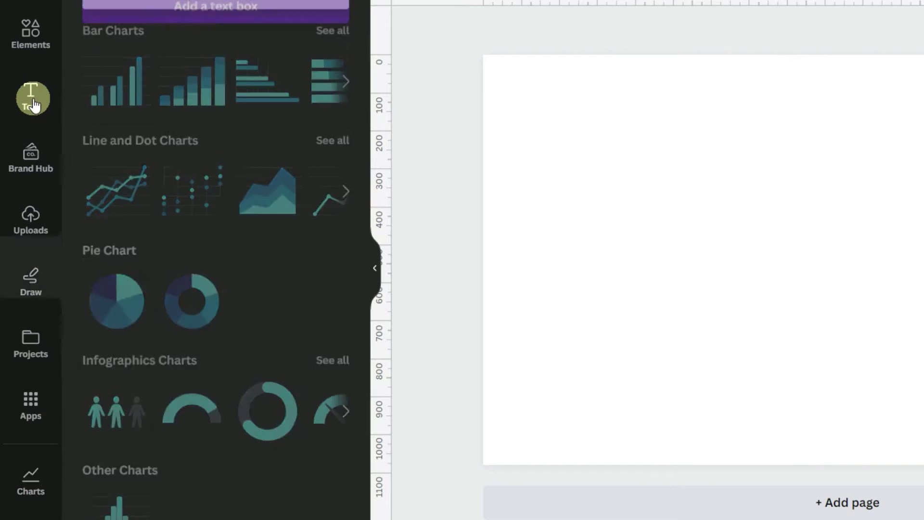
{"action": "left_click", "coordinate": [32, 483]}
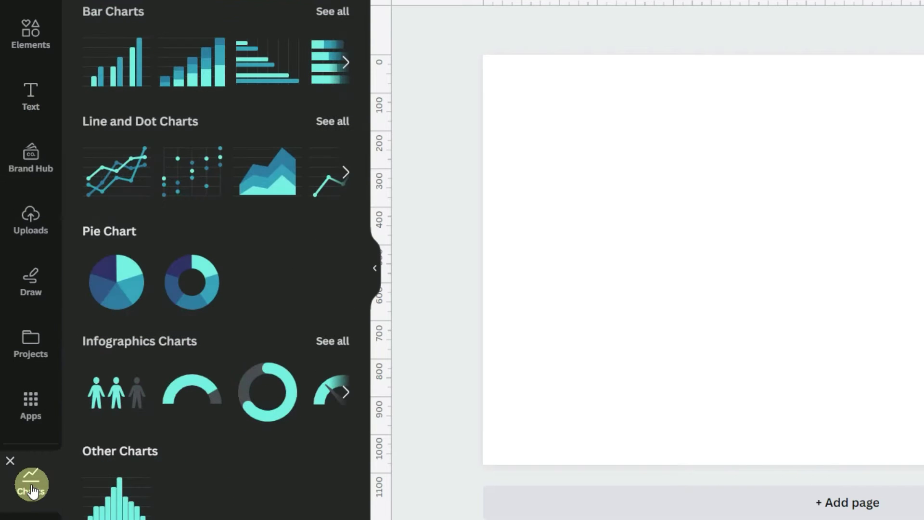
{"action": "mouse_move", "coordinate": [11, 471]}
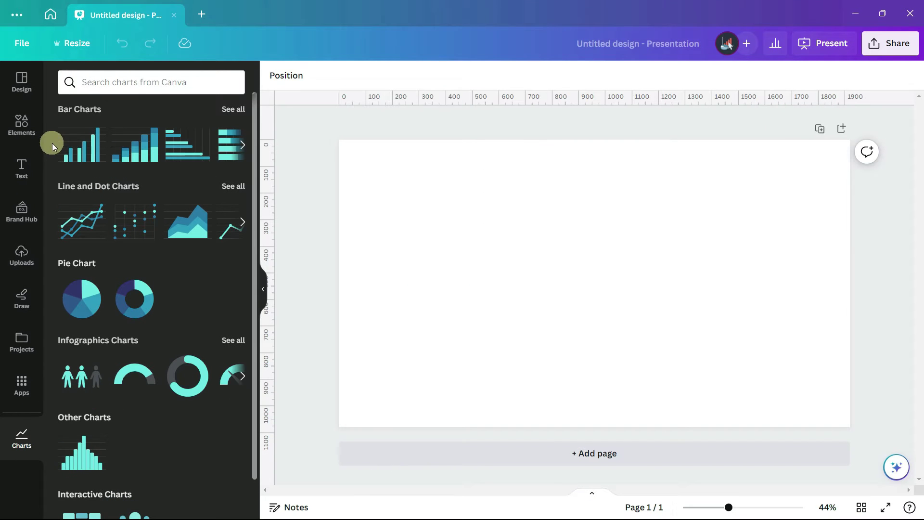
Place the first sample bar chart on the slide and reselect it to edit its data.
{"action": "left_click", "coordinate": [86, 152]}
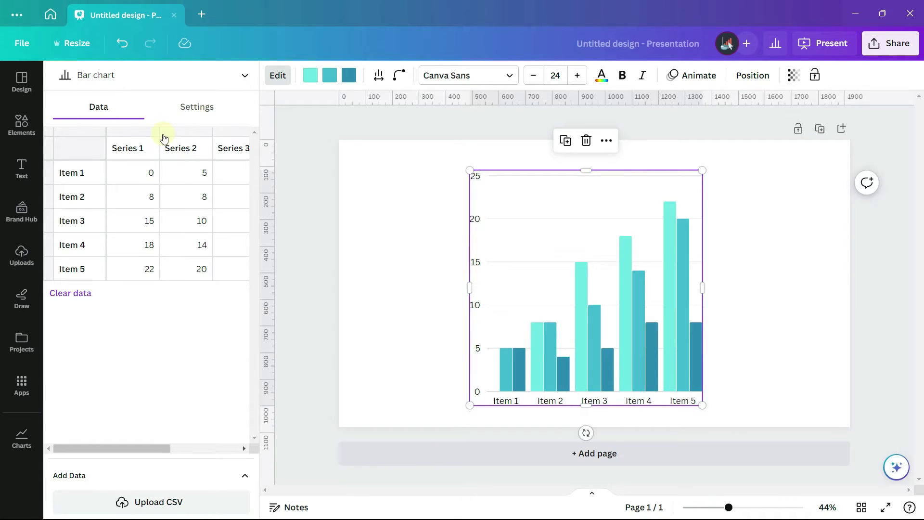
{"action": "left_click", "coordinate": [388, 202]}
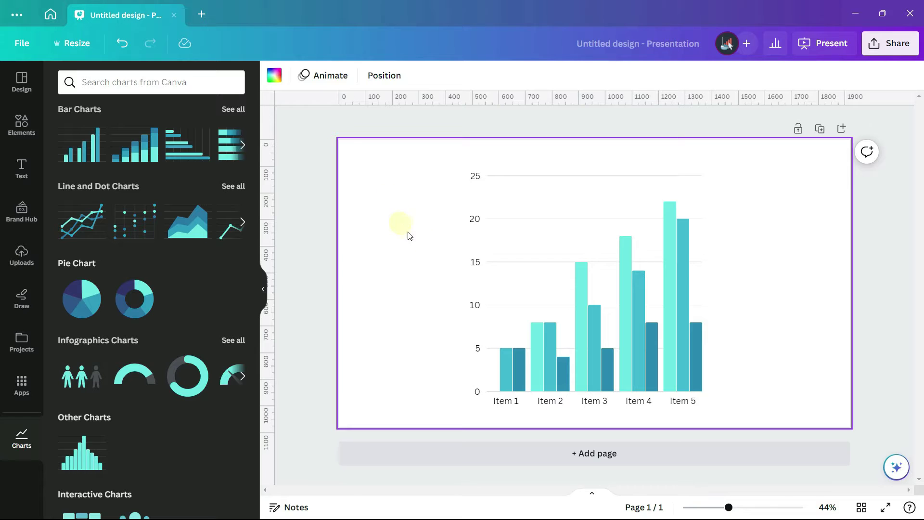
{"action": "left_click", "coordinate": [505, 236]}
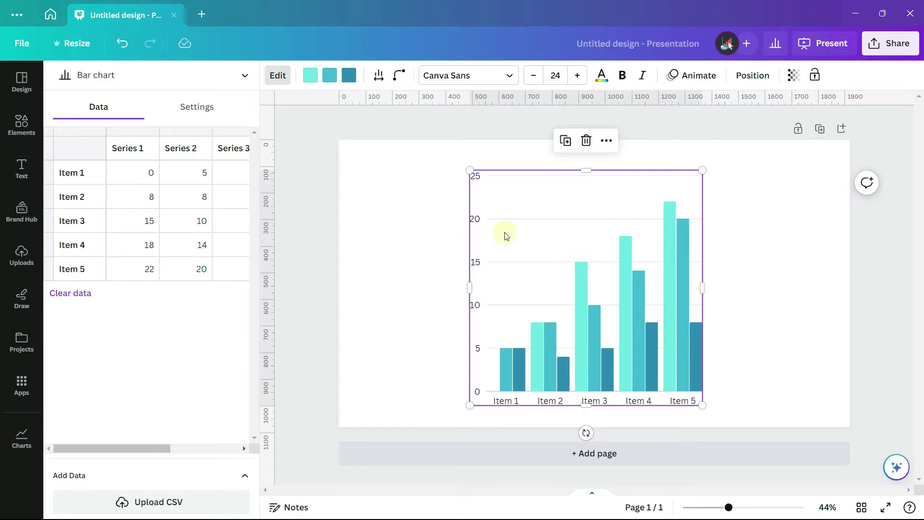
Clear the sample data and enter January 2500 and February 3500 in the chart's data table.
{"action": "left_click", "coordinate": [71, 295]}
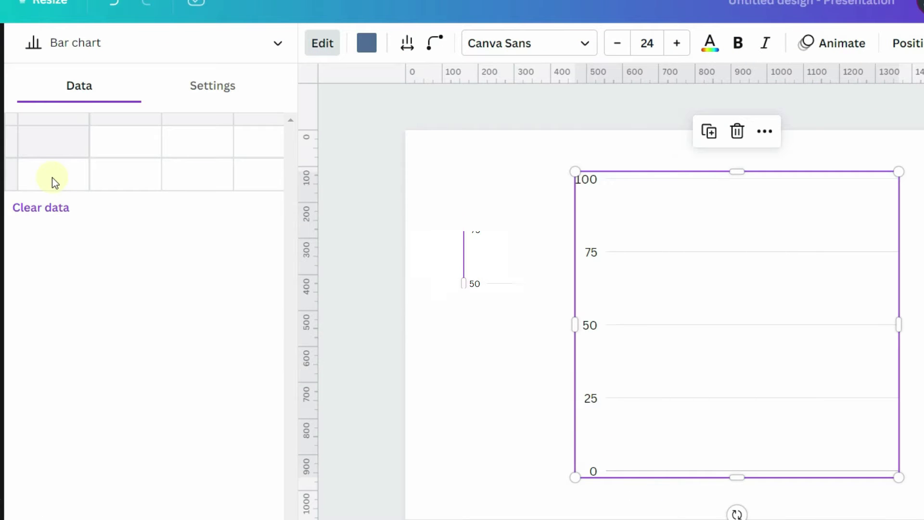
{"action": "left_click", "coordinate": [53, 178]}
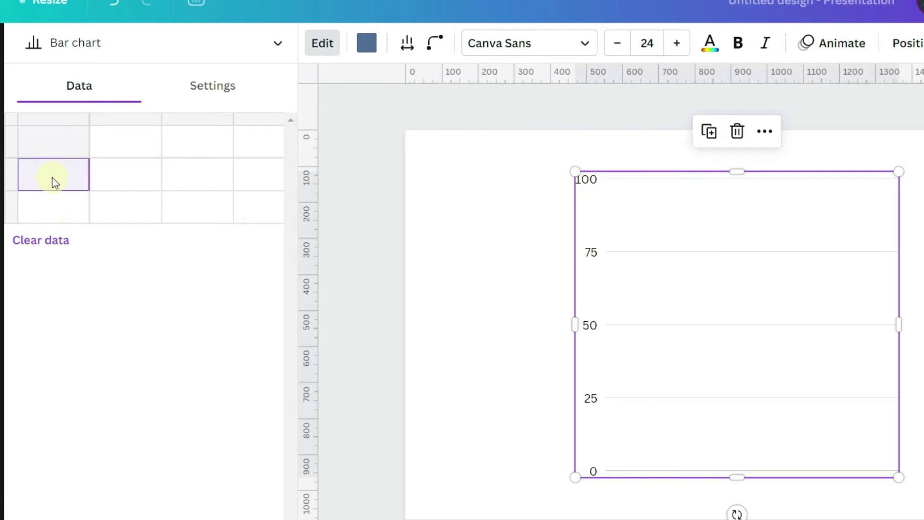
{"action": "type", "text": "January"}
{"action": "key", "text": "Tab"}
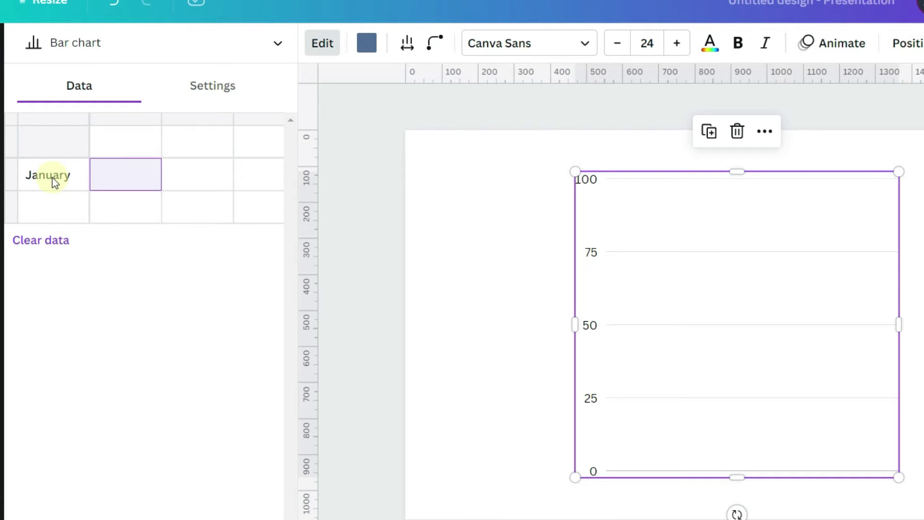
{"action": "type", "text": "2500"}
{"action": "key", "text": "Return"}
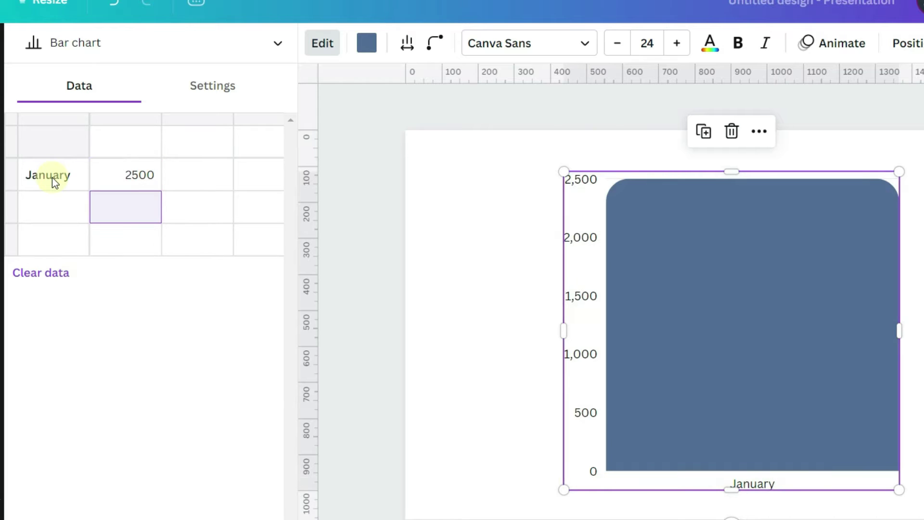
{"action": "type", "text": "February"}
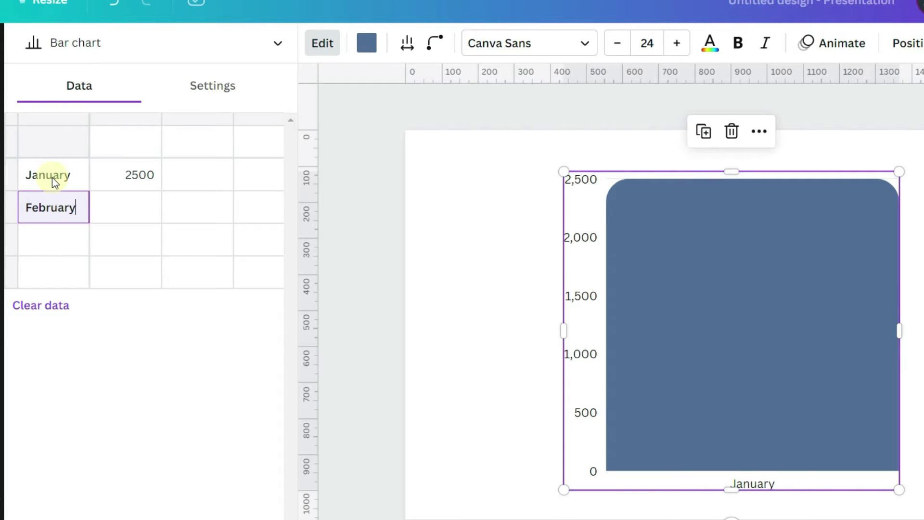
{"action": "key", "text": "Tab"}
{"action": "type", "text": "3500"}
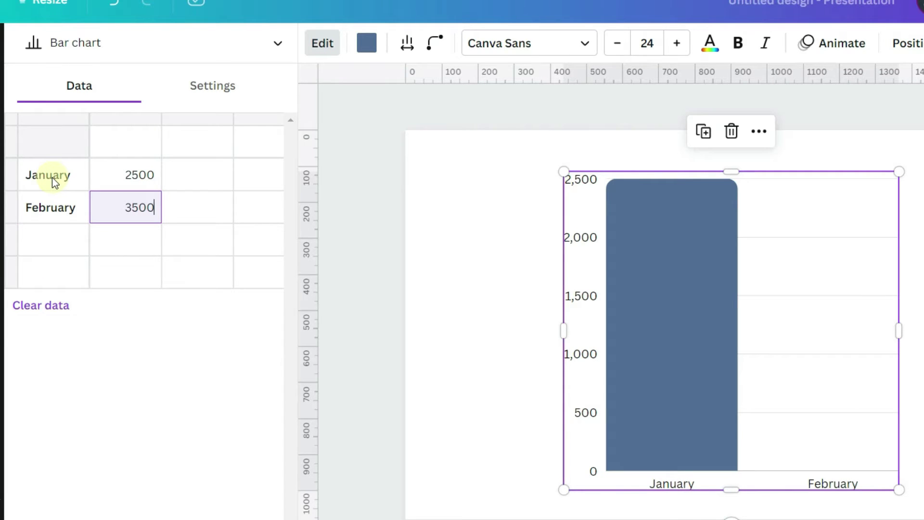
{"action": "key", "text": "Return"}
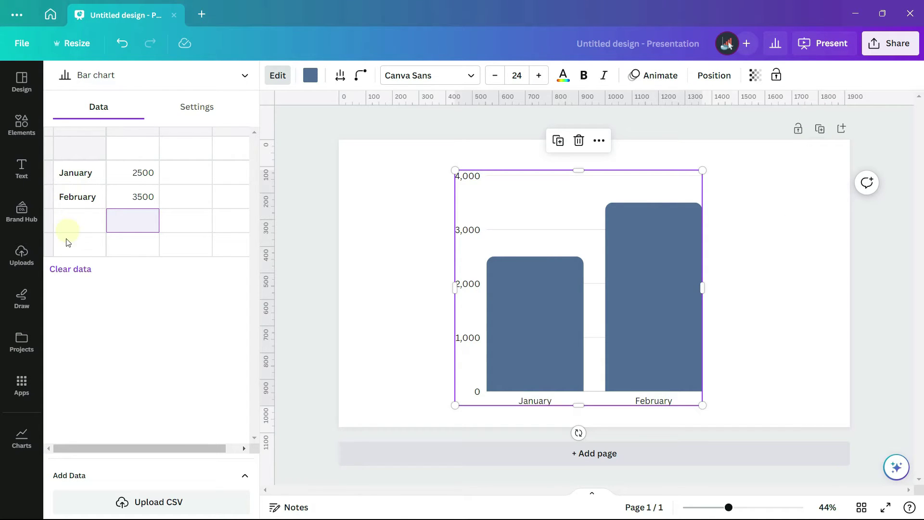
Clear the chart data again and copy Excel cells B3:C6 with the Jan–Mar goals.
{"action": "left_click", "coordinate": [63, 271]}
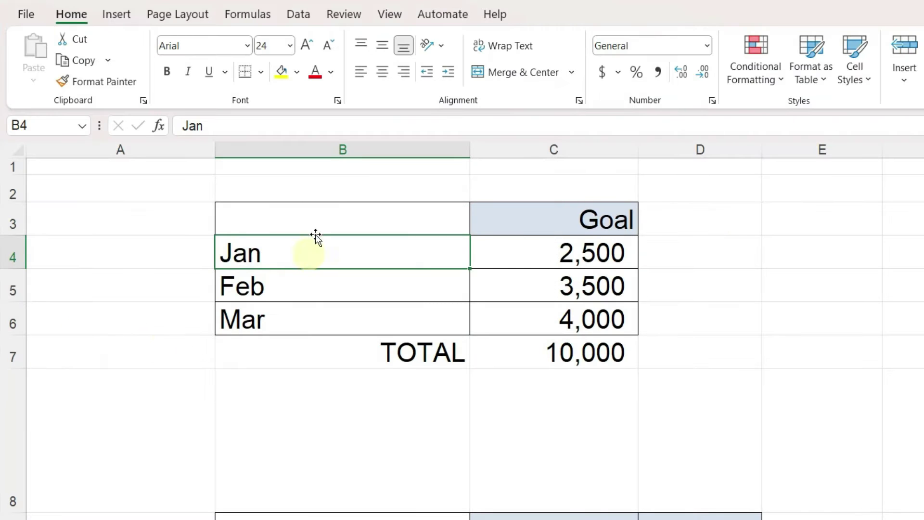
{"action": "left_click_drag", "start_coordinate": [388, 218], "coordinate": [548, 314]}
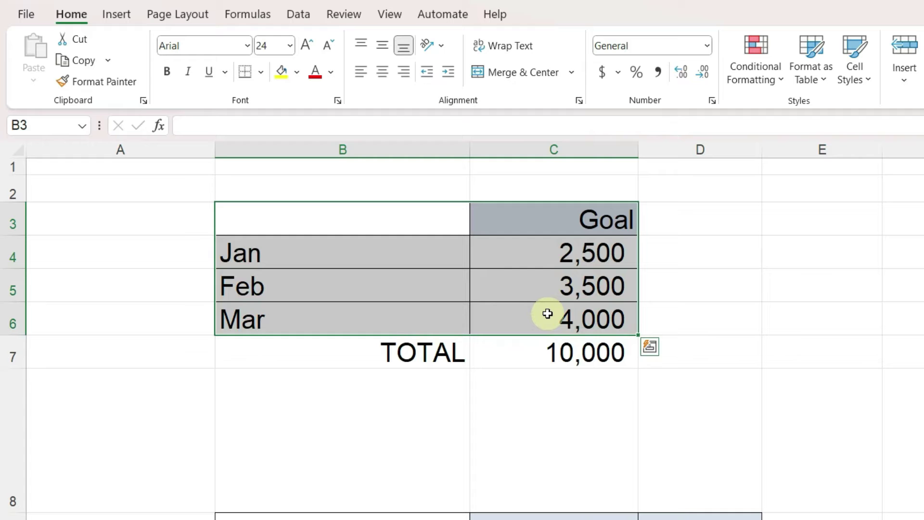
{"action": "key", "text": "ctrl+c"}
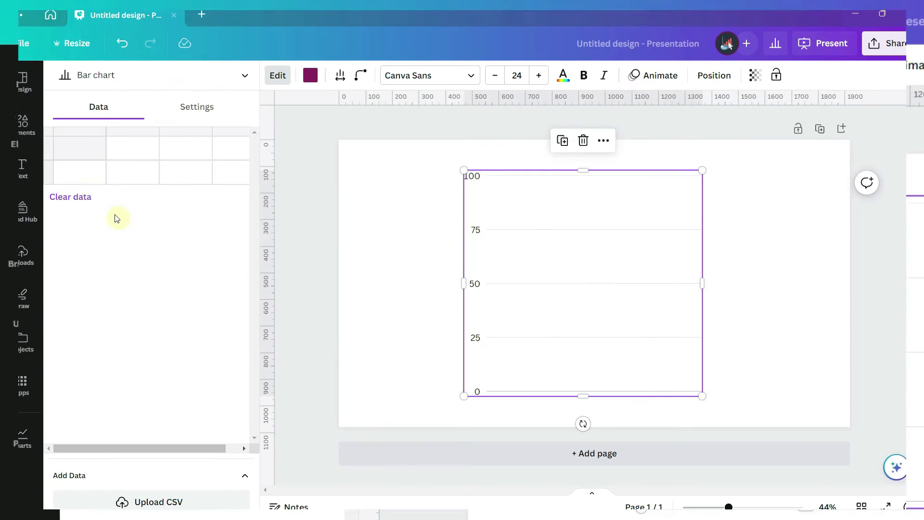
Paste the Excel table into the chart's first data cell: Goal Jan 2,500, Feb 3,500, Mar 4,000.
{"action": "right_click", "coordinate": [82, 151]}
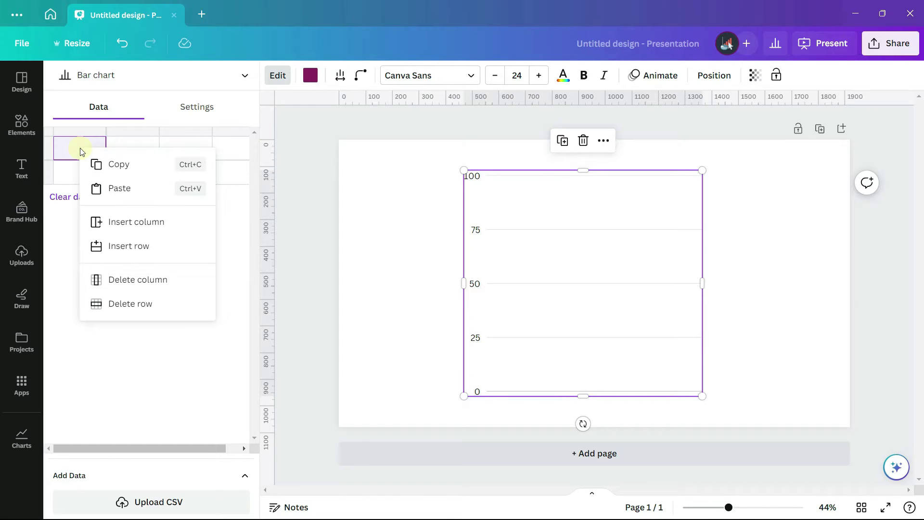
{"action": "left_click", "coordinate": [105, 187]}
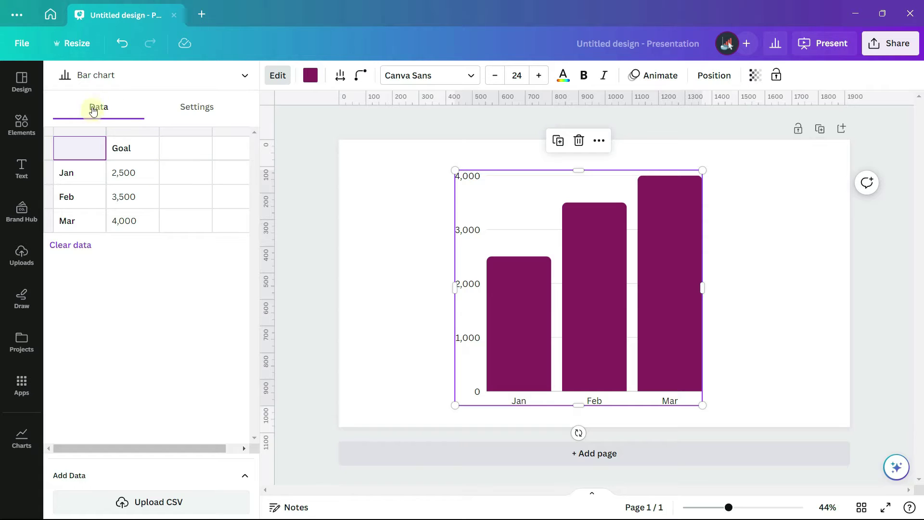
Turn on the chart legend in Settings, keeping labels and grid lines on.
{"action": "left_click", "coordinate": [193, 109]}
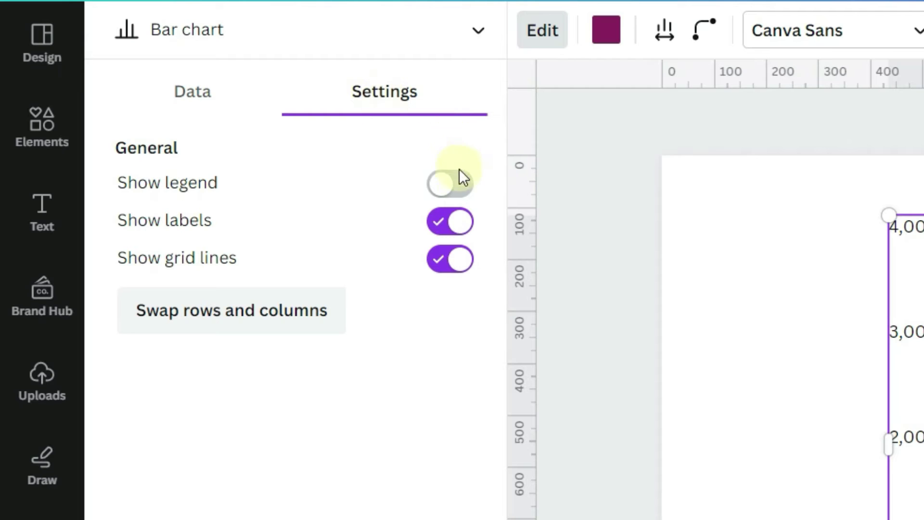
{"action": "left_click", "coordinate": [457, 184]}
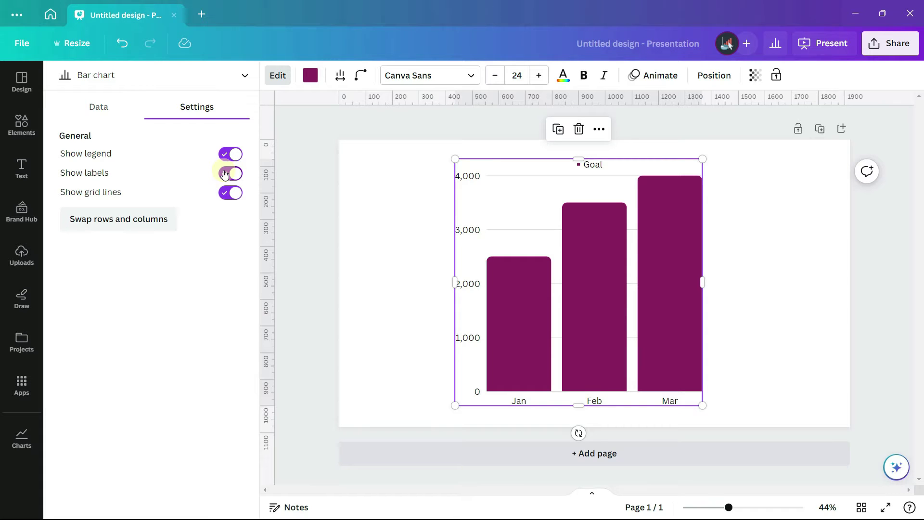
{"action": "left_click", "coordinate": [224, 174]}
{"action": "left_click", "coordinate": [224, 174]}
{"action": "left_click", "coordinate": [221, 194]}
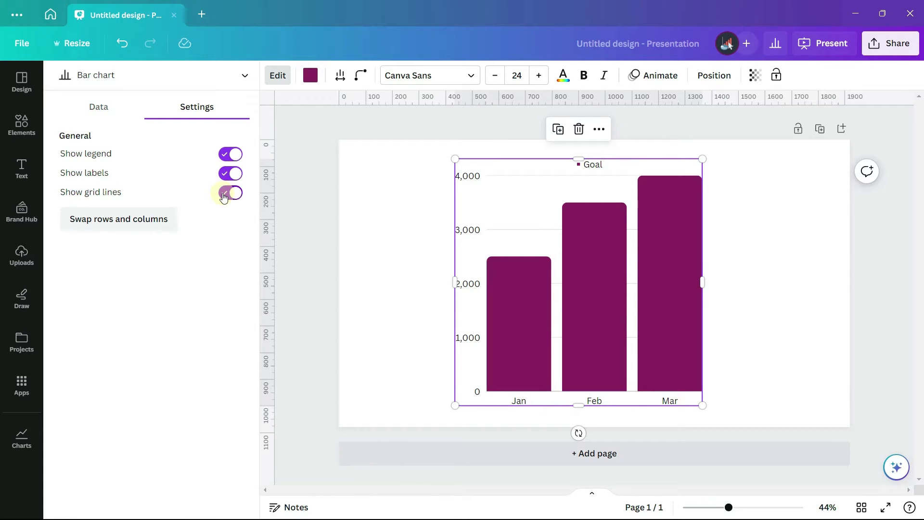
{"action": "left_click", "coordinate": [222, 196]}
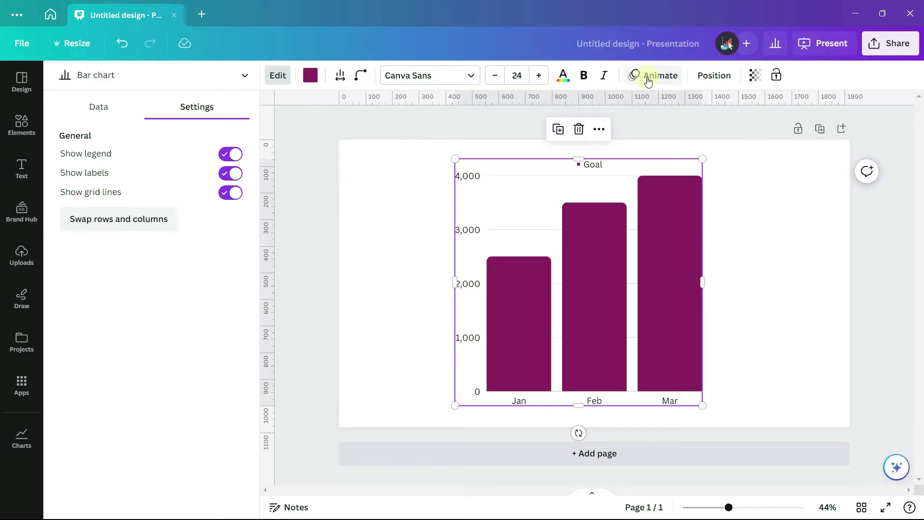
Colour the bars navy, widen them via column spacing, and set roundness to 15.
{"action": "left_click", "coordinate": [310, 78]}
{"action": "left_click", "coordinate": [70, 239]}
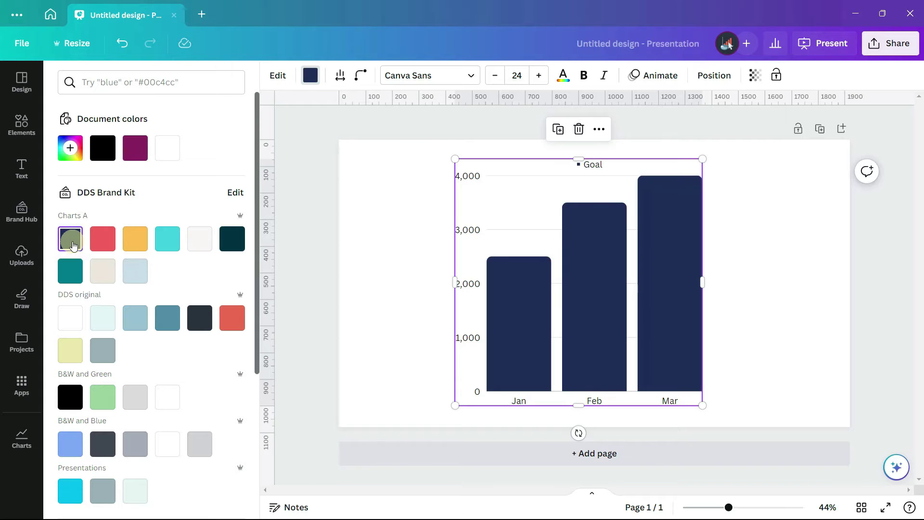
{"action": "left_click", "coordinate": [340, 76]}
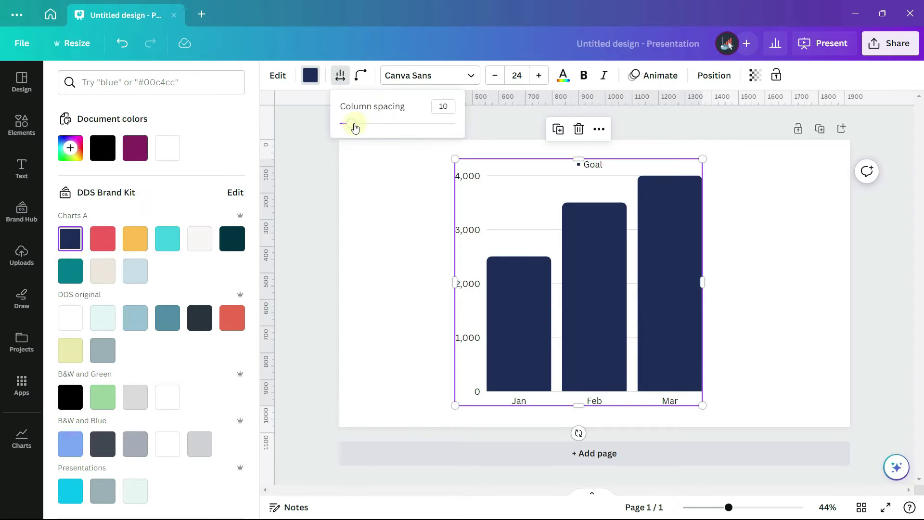
{"action": "left_click_drag", "start_coordinate": [352, 124], "coordinate": [377, 124]}
{"action": "left_click", "coordinate": [360, 75]}
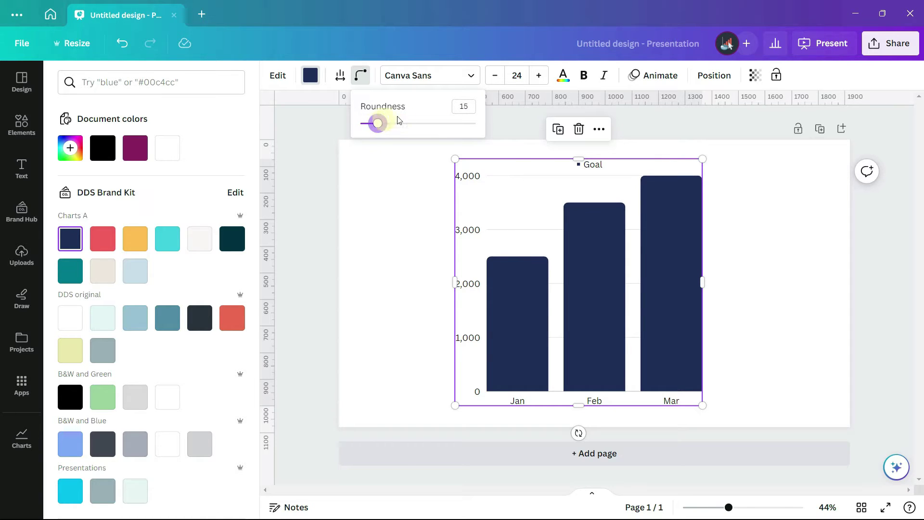
{"action": "left_click", "coordinate": [470, 82]}
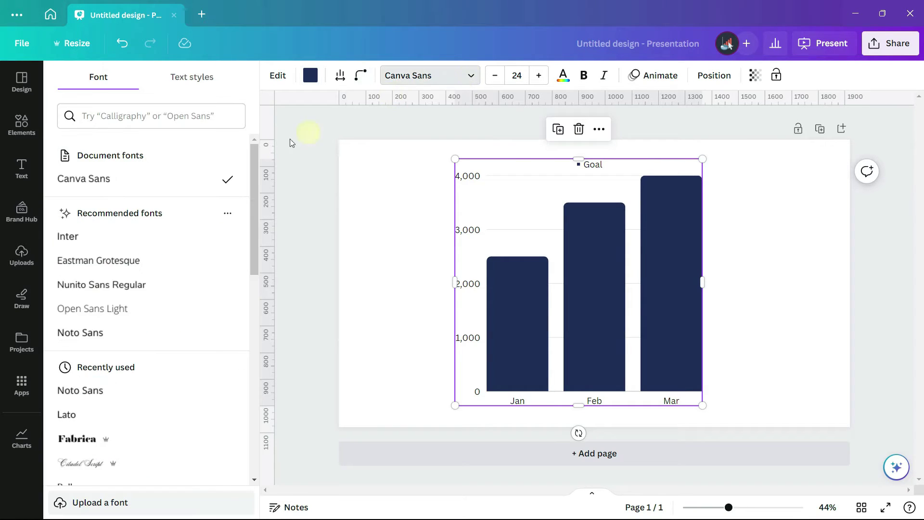
Set the chart text to Noto Sans at size 48 in coral red.
{"action": "left_click", "coordinate": [92, 331]}
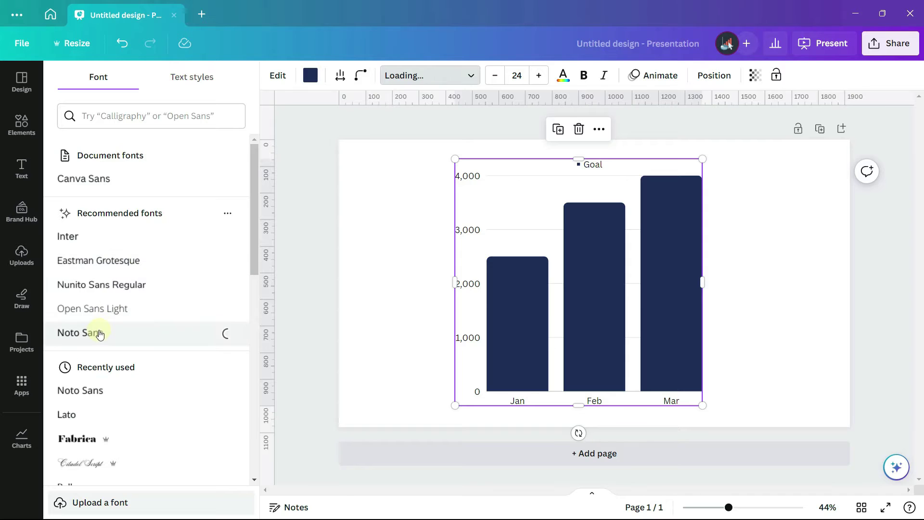
{"action": "left_click", "coordinate": [527, 79]}
{"action": "type", "text": "48"}
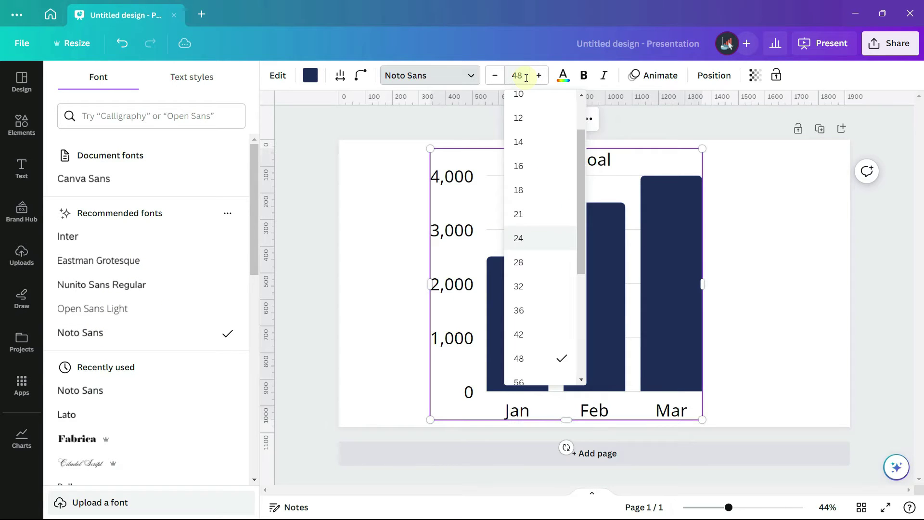
{"action": "key", "text": "Return"}
{"action": "left_click", "coordinate": [562, 76]}
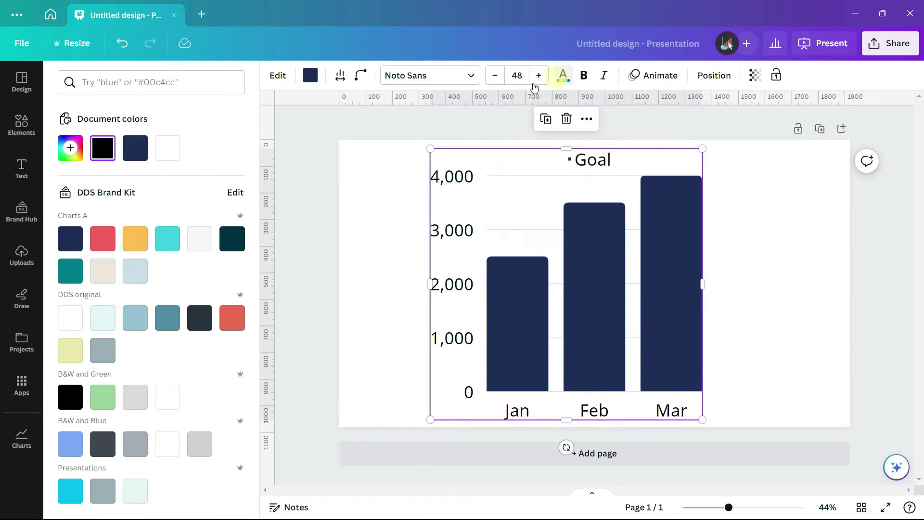
{"action": "left_click", "coordinate": [100, 248]}
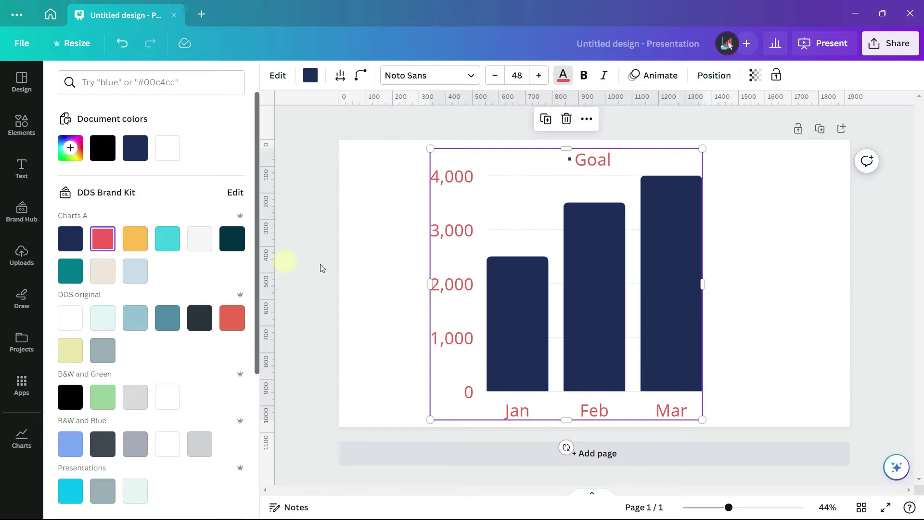
Try the chart's Transparency slider, then deselect the chart.
{"action": "left_click", "coordinate": [755, 78]}
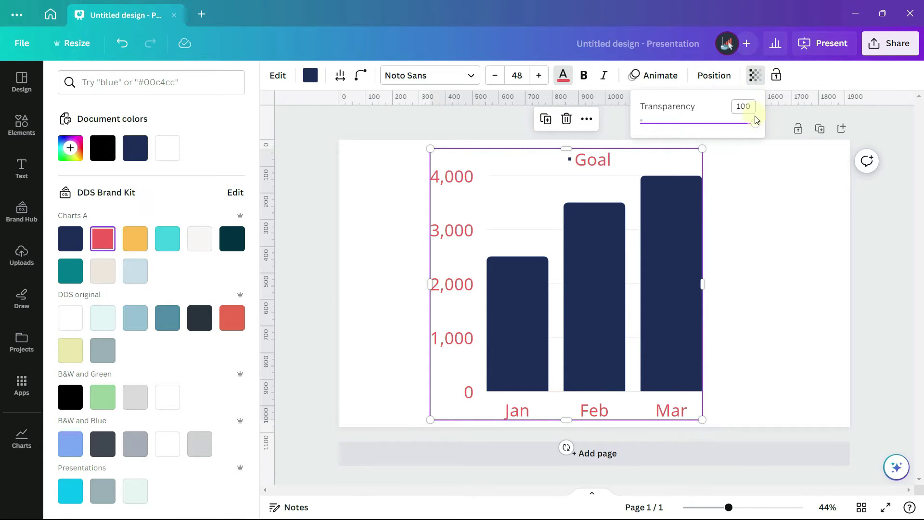
{"action": "mouse_move", "coordinate": [755, 126]}
{"action": "left_mouse_down"}
{"action": "mouse_move", "coordinate": [672, 126]}
{"action": "mouse_move", "coordinate": [756, 126]}
{"action": "left_mouse_up"}
{"action": "left_click", "coordinate": [747, 197]}
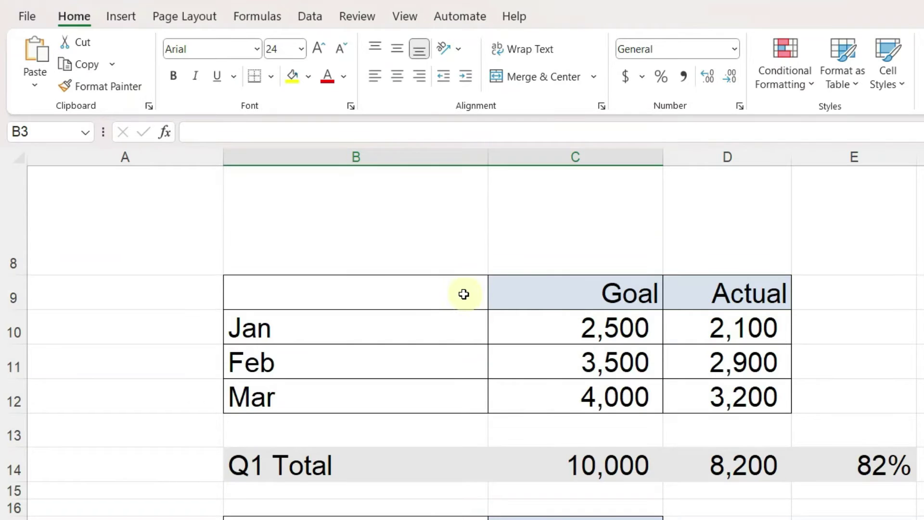
Copy the Goal and Actual table B9:D12 from Excel.
{"action": "left_click", "coordinate": [454, 294]}
{"action": "left_click_drag", "start_coordinate": [453, 294], "coordinate": [699, 397]}
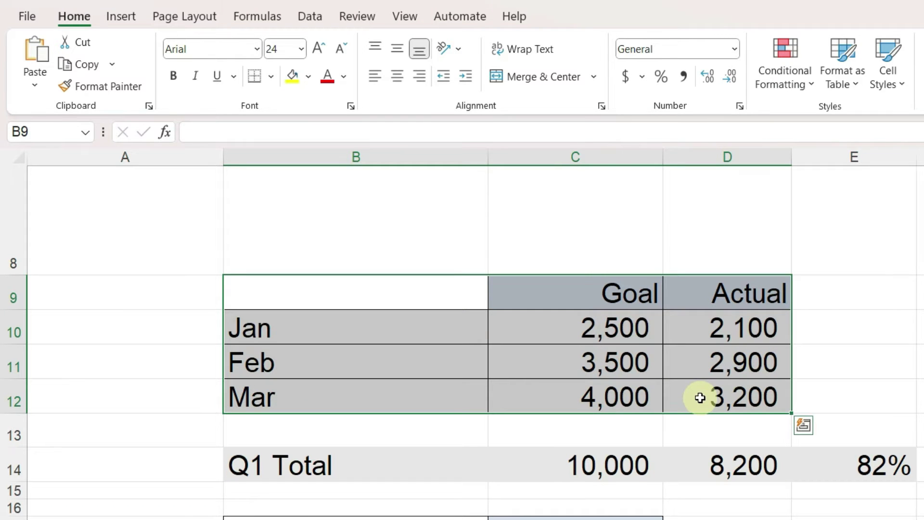
{"action": "key", "text": "ctrl+c"}
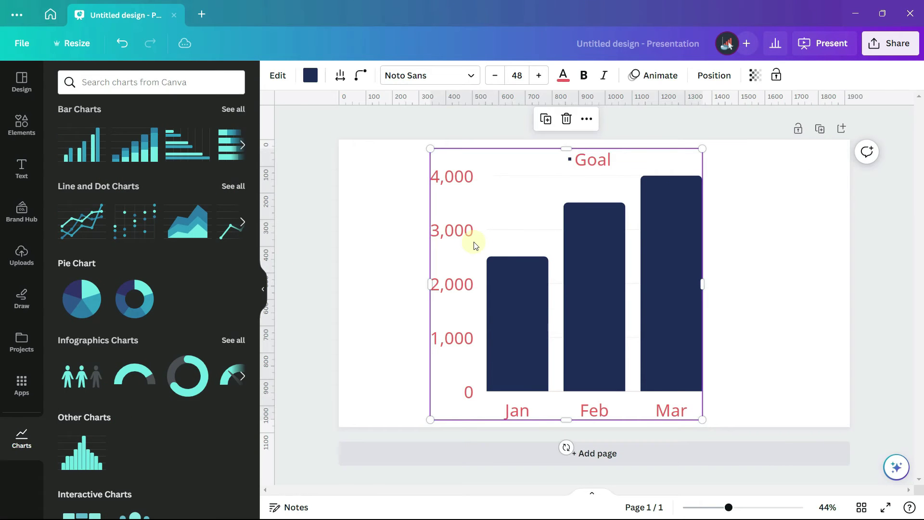
Clear the chart's data table and paste in Goal and Actual figures for Jan–Mar.
{"action": "left_click", "coordinate": [474, 245]}
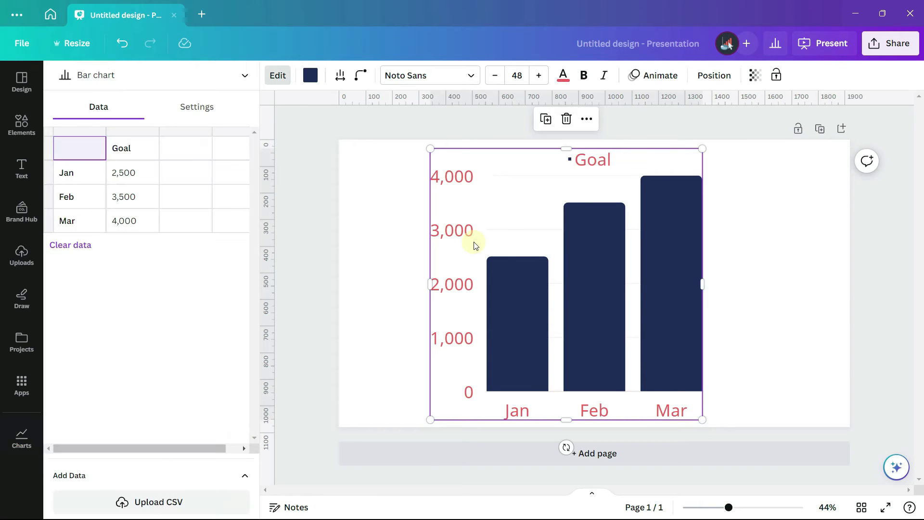
{"action": "right_click", "coordinate": [71, 150]}
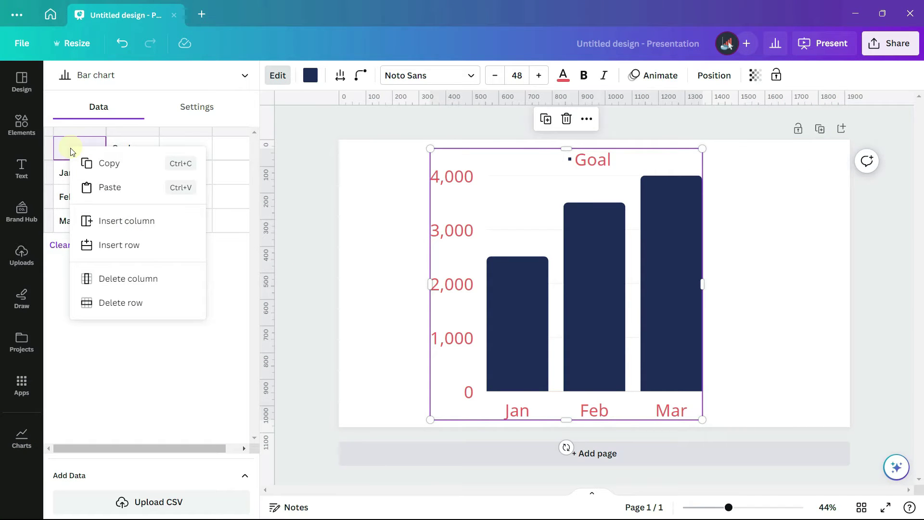
{"action": "left_click", "coordinate": [54, 244]}
{"action": "left_click", "coordinate": [57, 244]}
{"action": "right_click", "coordinate": [79, 152]}
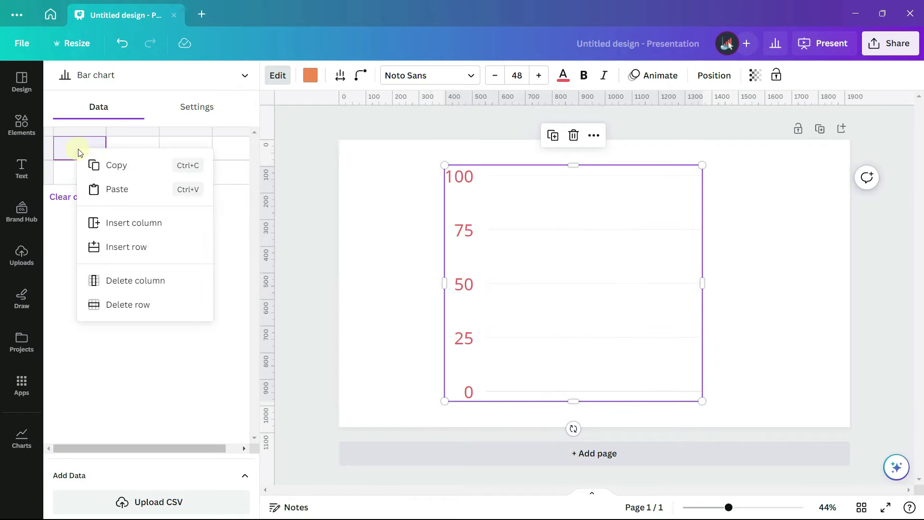
{"action": "left_click", "coordinate": [109, 189]}
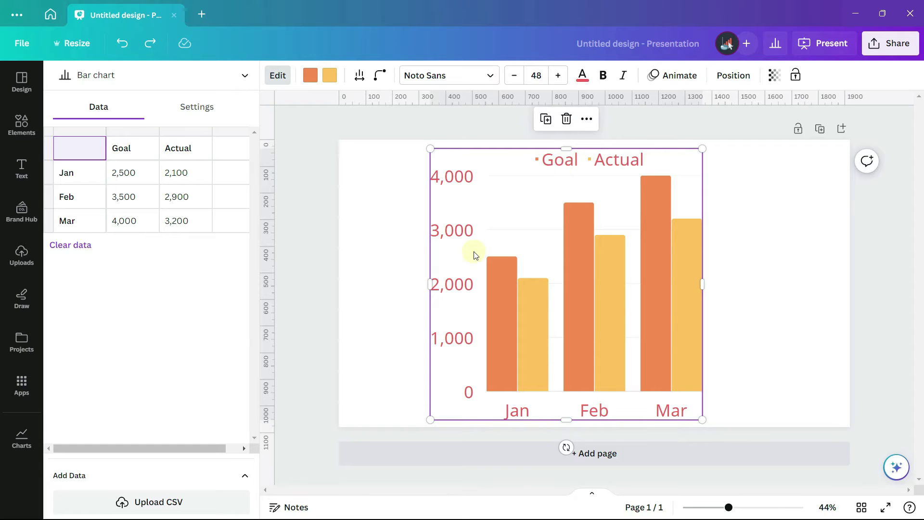
Recolour the Goal bars light blue and the Actual bars turquoise from the brand kit.
{"action": "left_click", "coordinate": [310, 75]}
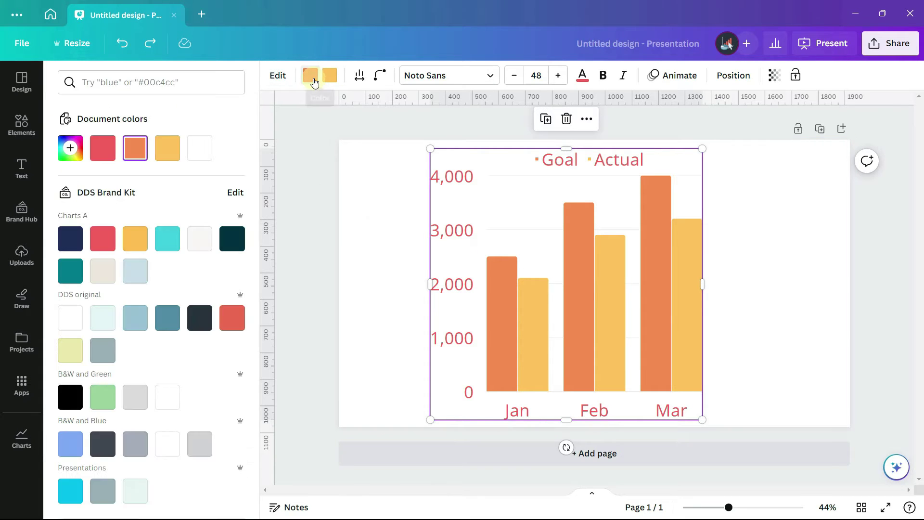
{"action": "left_click", "coordinate": [133, 274]}
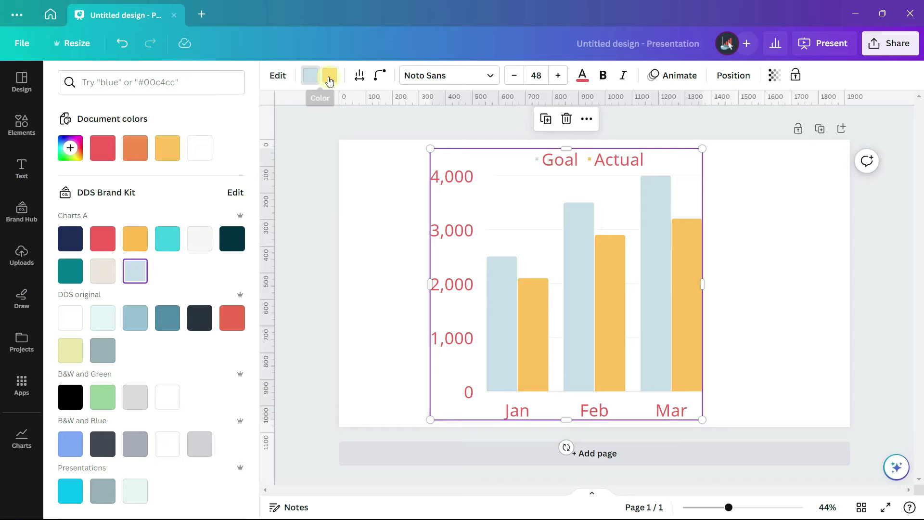
{"action": "left_click", "coordinate": [329, 75]}
{"action": "left_click", "coordinate": [175, 247]}
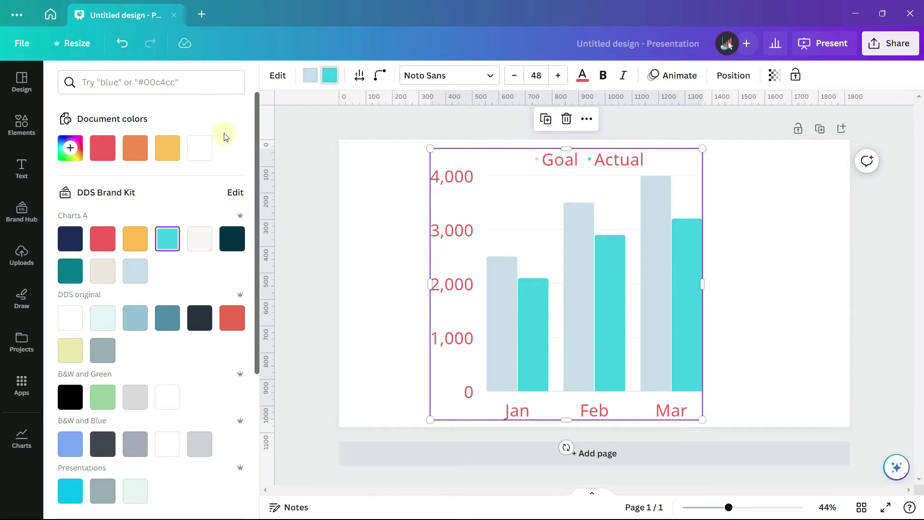
{"action": "left_click", "coordinate": [278, 76]}
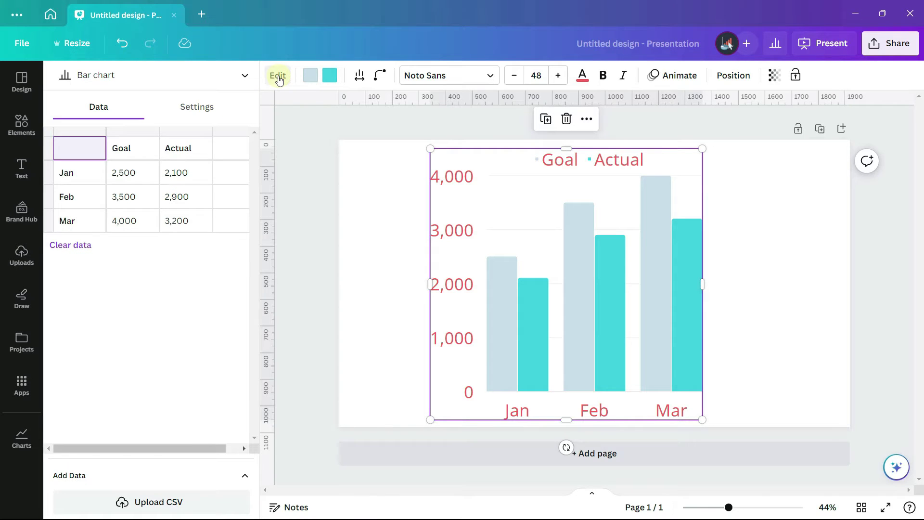
{"action": "left_click", "coordinate": [310, 76]}
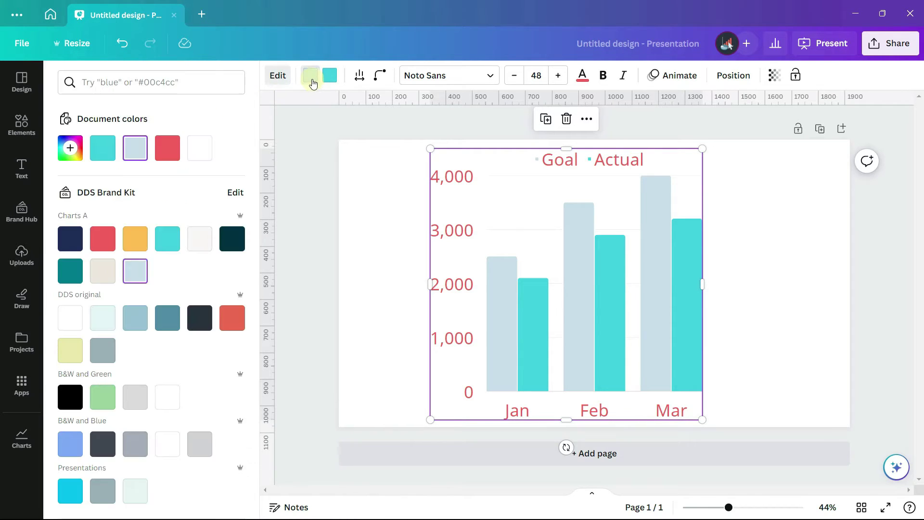
{"action": "left_click", "coordinate": [375, 206]}
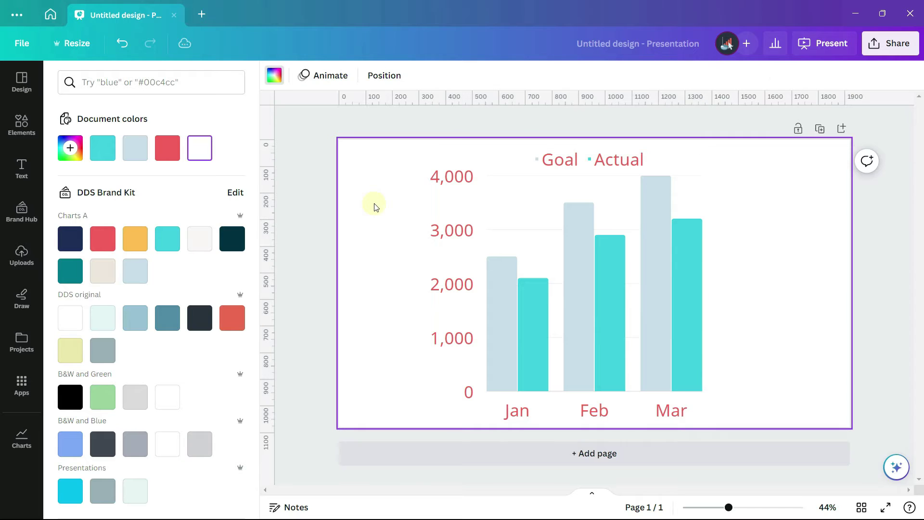
{"action": "left_click", "coordinate": [475, 262]}
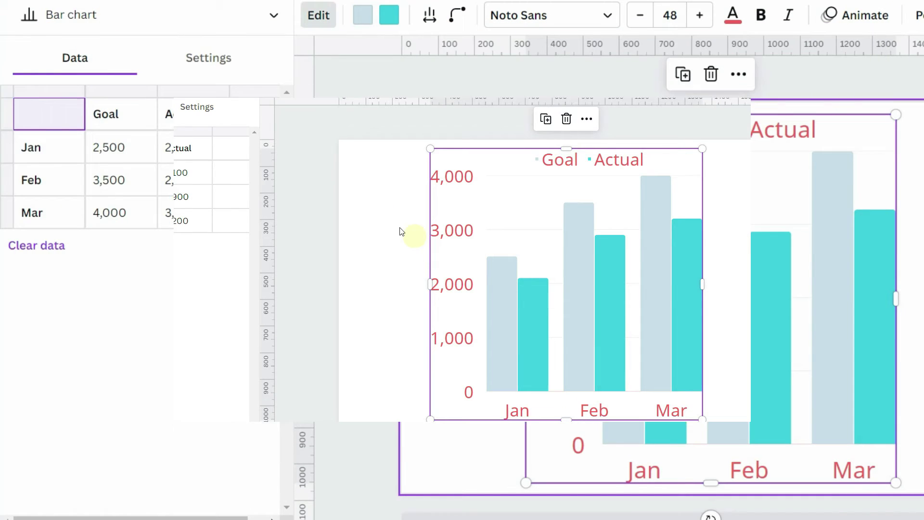
{"action": "left_click", "coordinate": [210, 114]}
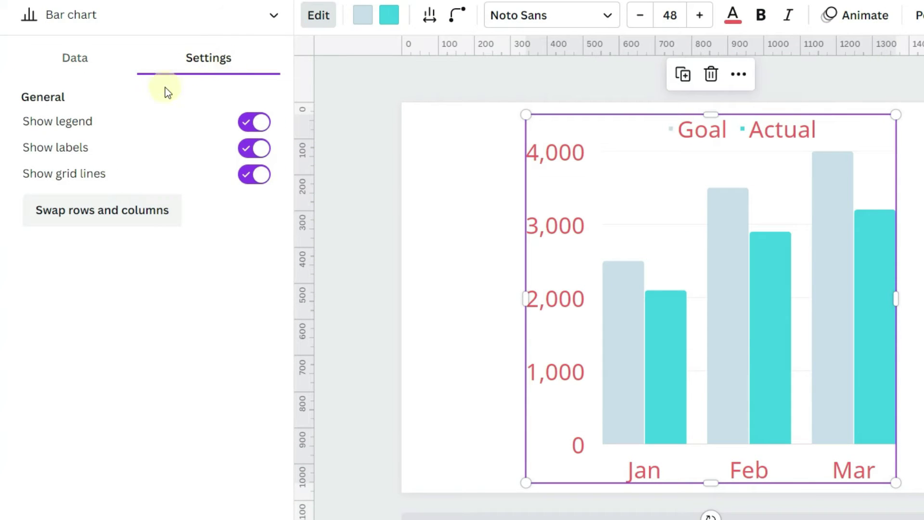
{"action": "left_click", "coordinate": [127, 217]}
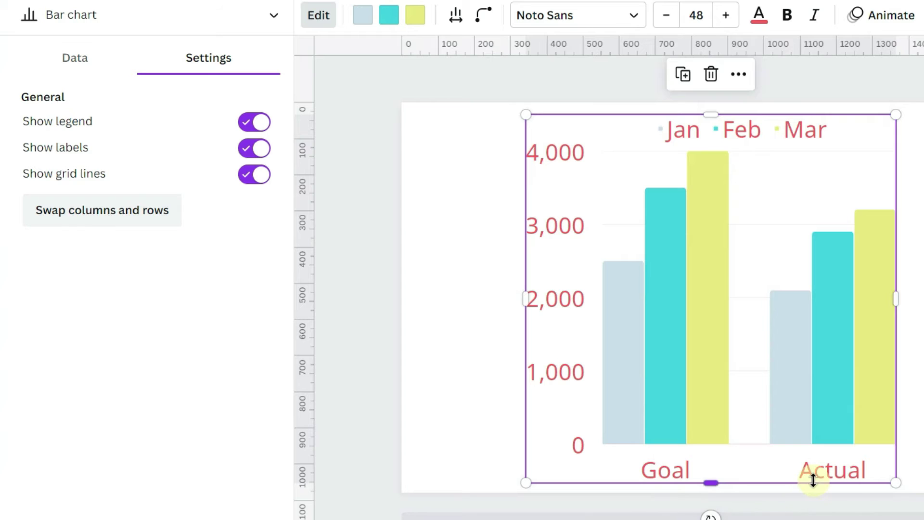
{"action": "left_click", "coordinate": [80, 61]}
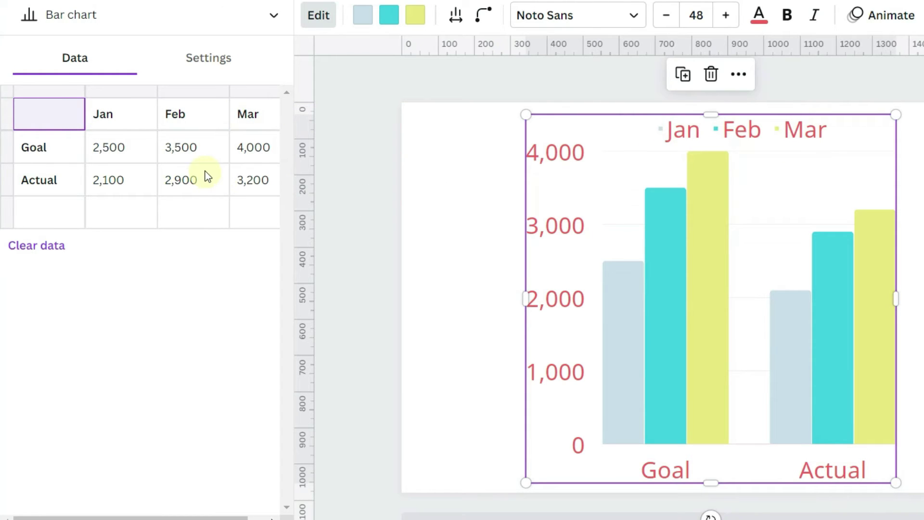
{"action": "left_click", "coordinate": [208, 58]}
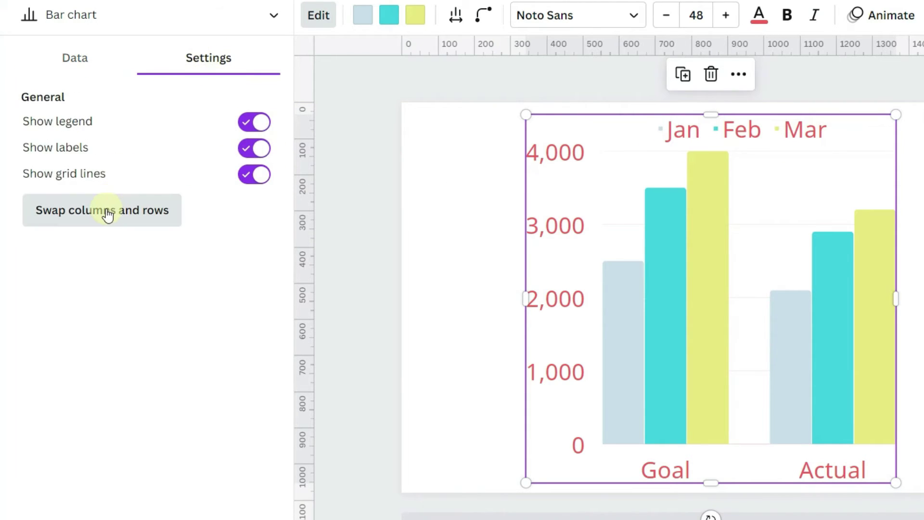
{"action": "left_click", "coordinate": [107, 216]}
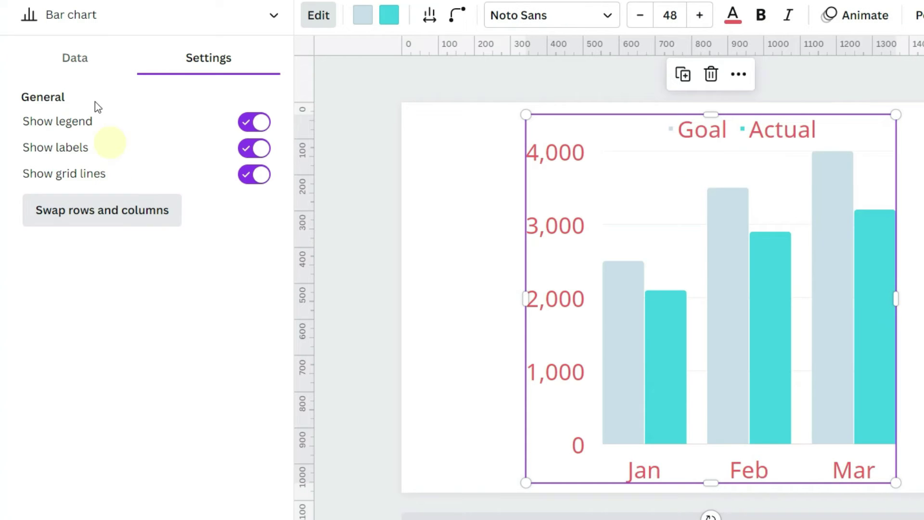
{"action": "left_click", "coordinate": [67, 59]}
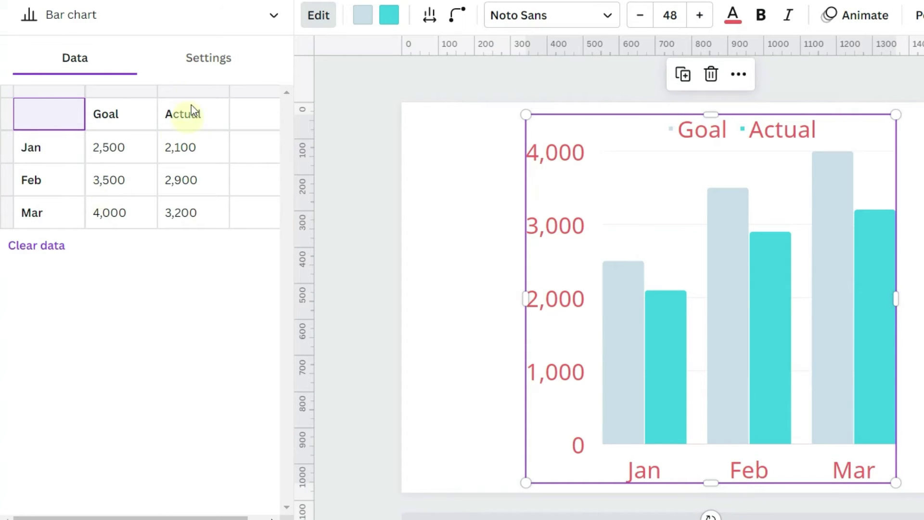
{"action": "left_click", "coordinate": [198, 67]}
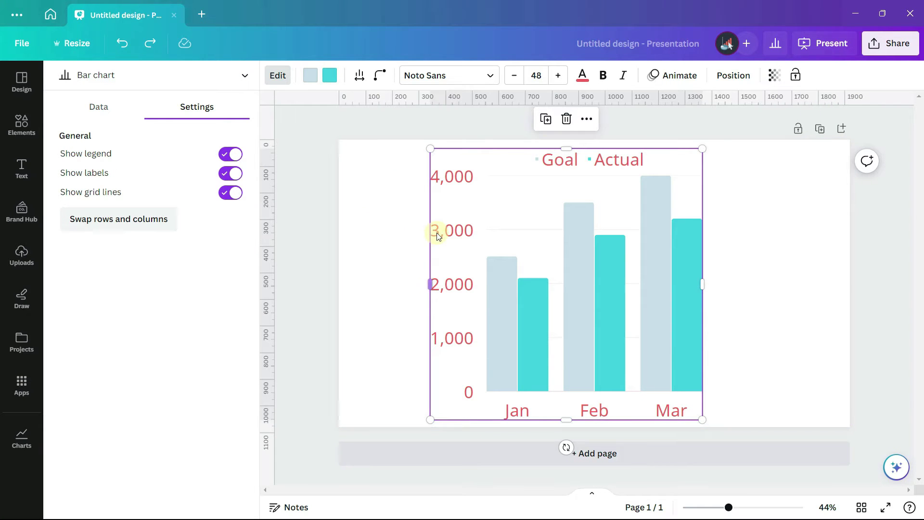
Change the chart type to Stacked bar, then to a horizontal Row chart.
{"action": "left_click", "coordinate": [245, 79]}
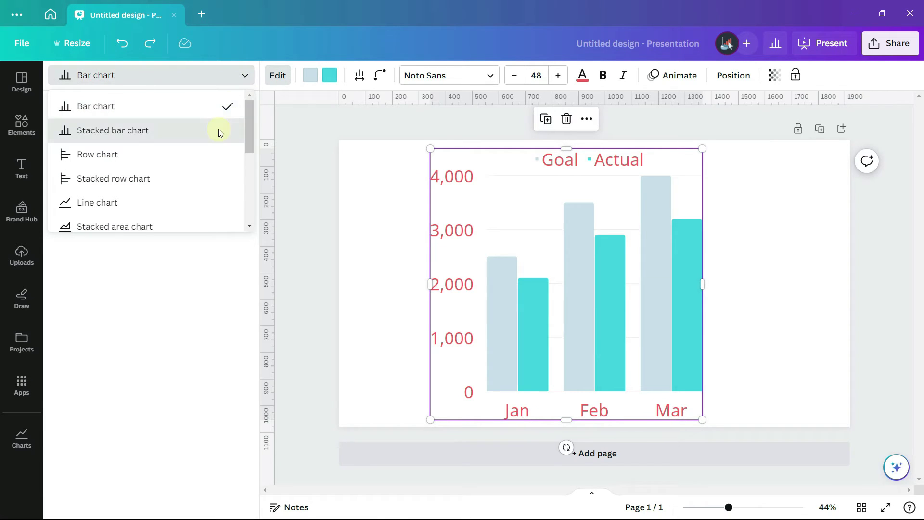
{"action": "left_click", "coordinate": [218, 129]}
{"action": "left_click", "coordinate": [243, 78]}
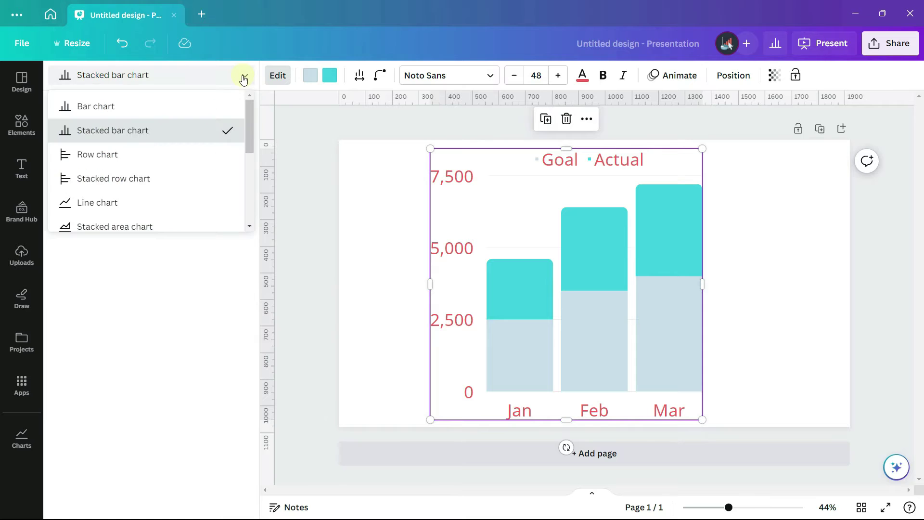
{"action": "left_click", "coordinate": [191, 154]}
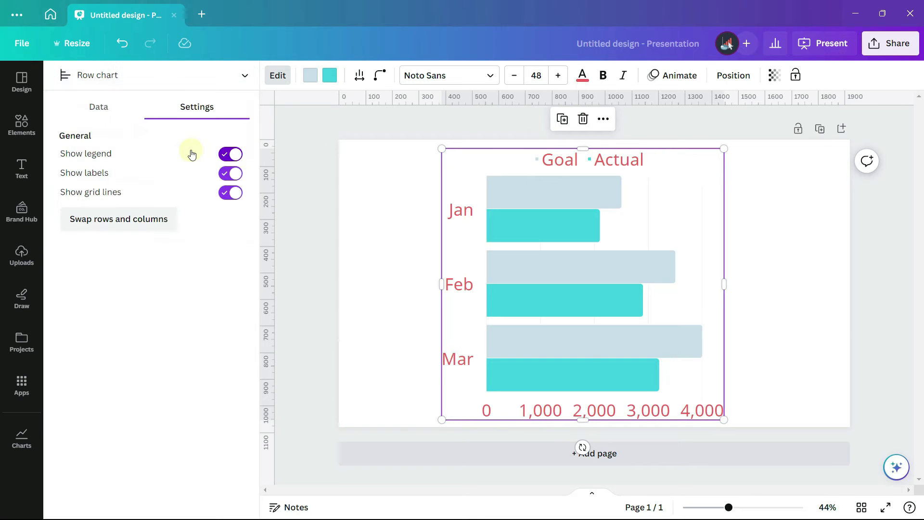
Delete the Actual header and its Jan, Feb and Mar values from the data table.
{"action": "left_click", "coordinate": [99, 108]}
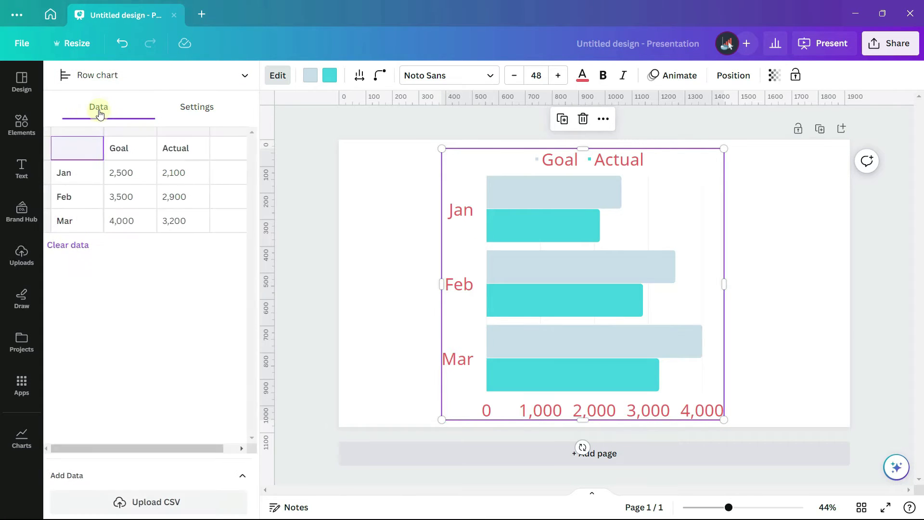
{"action": "left_click", "coordinate": [176, 153]}
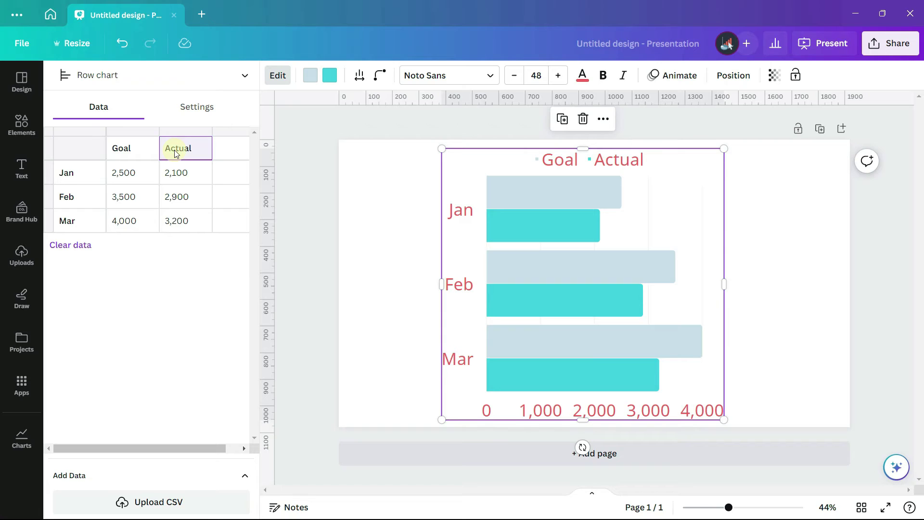
{"action": "key", "text": "Delete"}
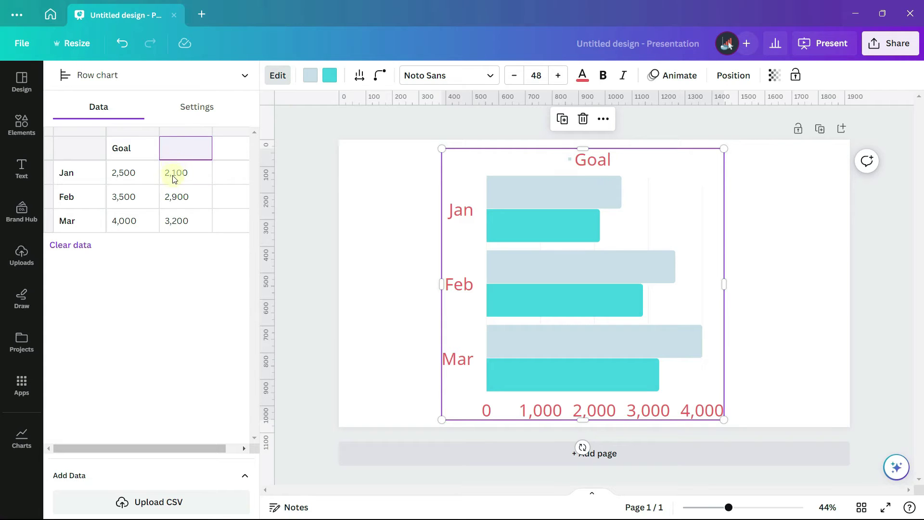
{"action": "left_click", "coordinate": [175, 174]}
{"action": "key", "text": "Delete"}
{"action": "left_click", "coordinate": [176, 196]}
{"action": "key", "text": "Delete"}
{"action": "left_click", "coordinate": [175, 221]}
{"action": "key", "text": "Delete"}
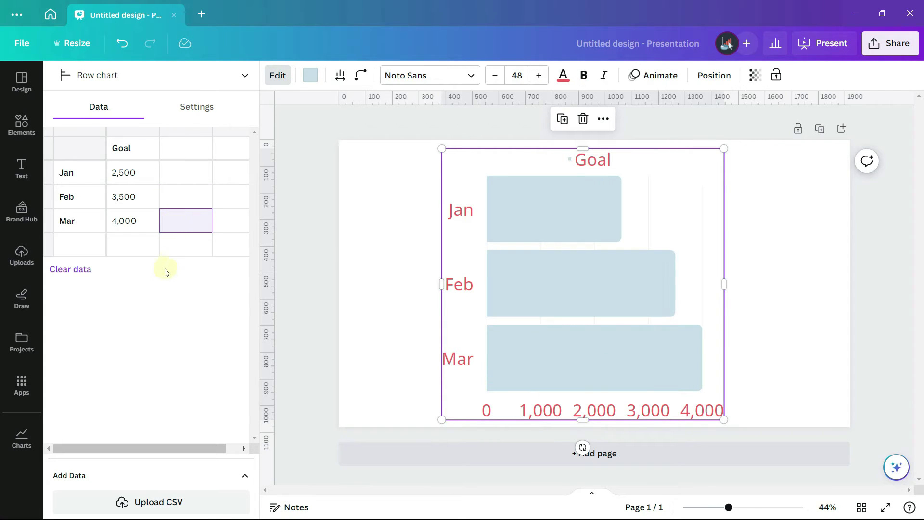
Convert the chart to a dark navy line chart with a much thicker line.
{"action": "left_click", "coordinate": [245, 81]}
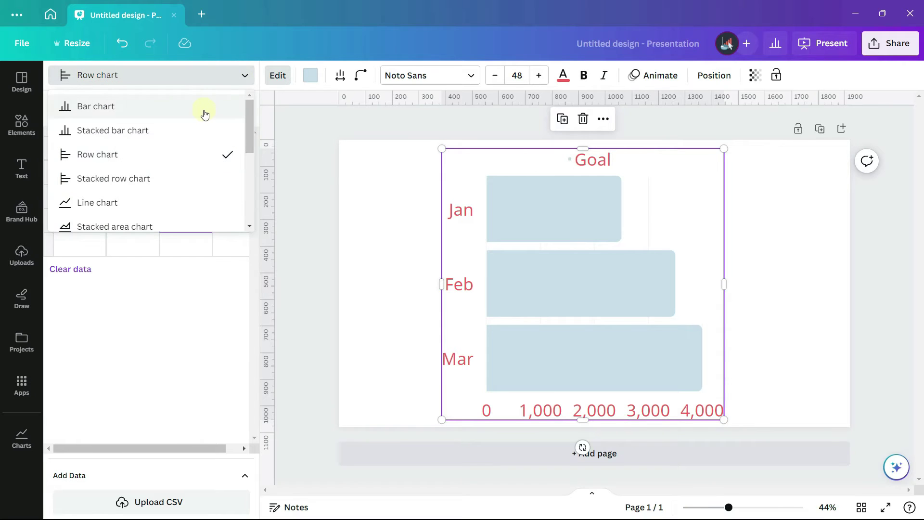
{"action": "left_click", "coordinate": [147, 202]}
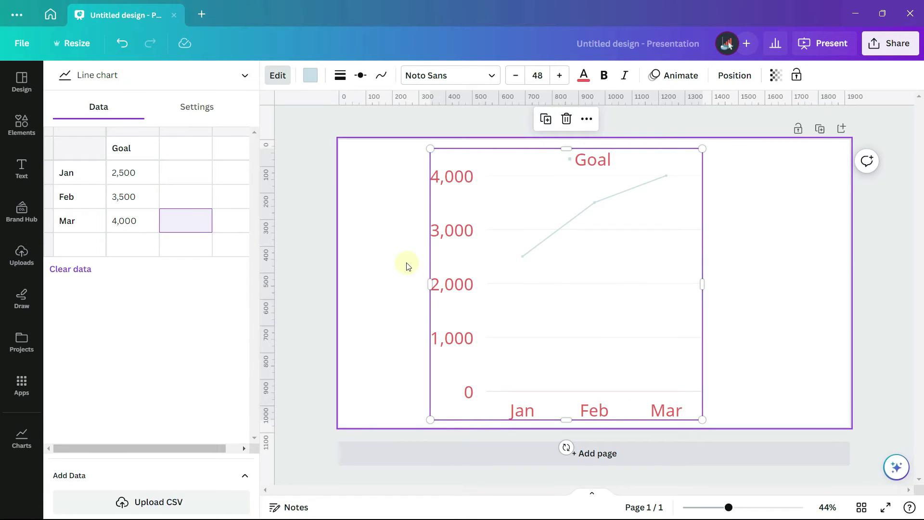
{"action": "left_click", "coordinate": [192, 108]}
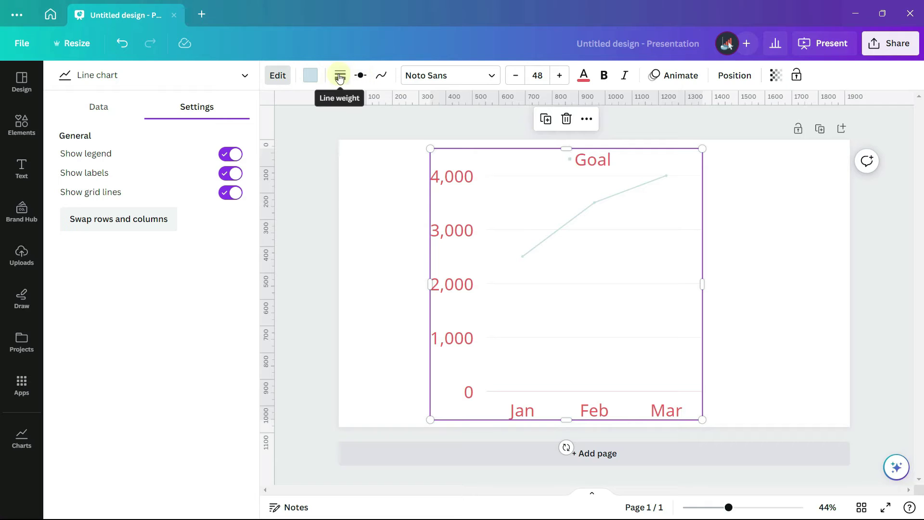
{"action": "left_click", "coordinate": [310, 75]}
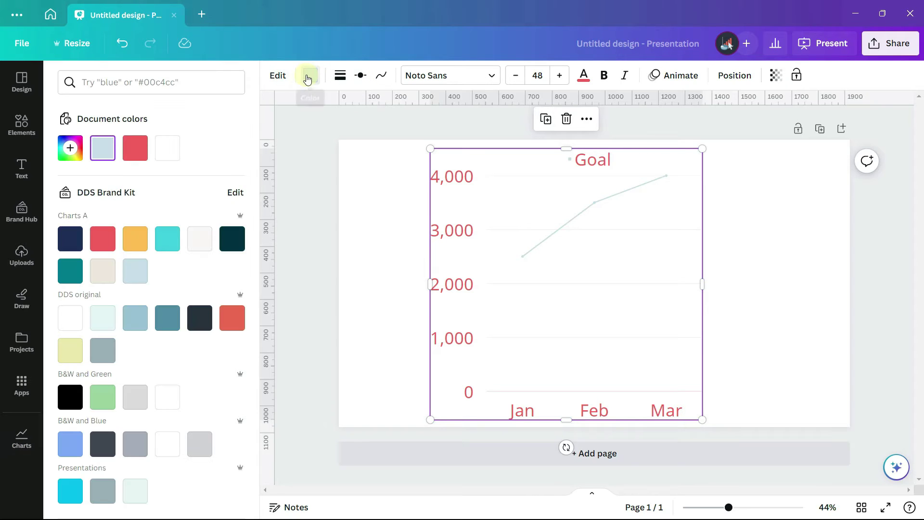
{"action": "left_click", "coordinate": [70, 238]}
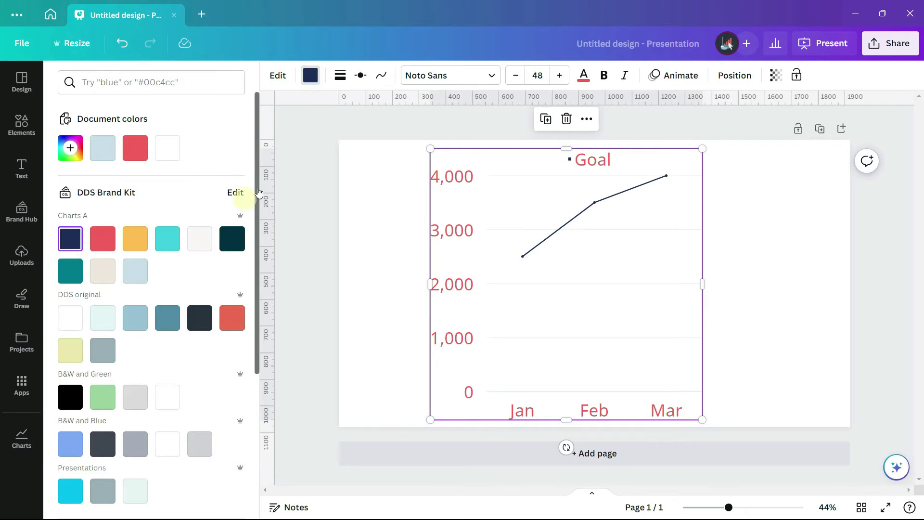
{"action": "left_click", "coordinate": [339, 77]}
{"action": "left_click_drag", "start_coordinate": [345, 124], "coordinate": [357, 126]}
Make the markers large squares, keep smoothing off, and select the Q1 Earnings amounts in Excel.
{"action": "left_click", "coordinate": [360, 76]}
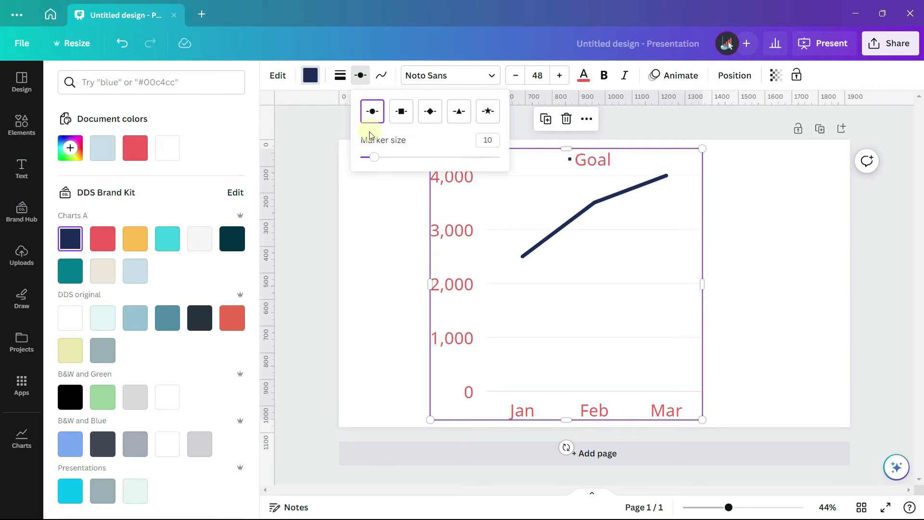
{"action": "left_click_drag", "start_coordinate": [374, 157], "coordinate": [440, 156]}
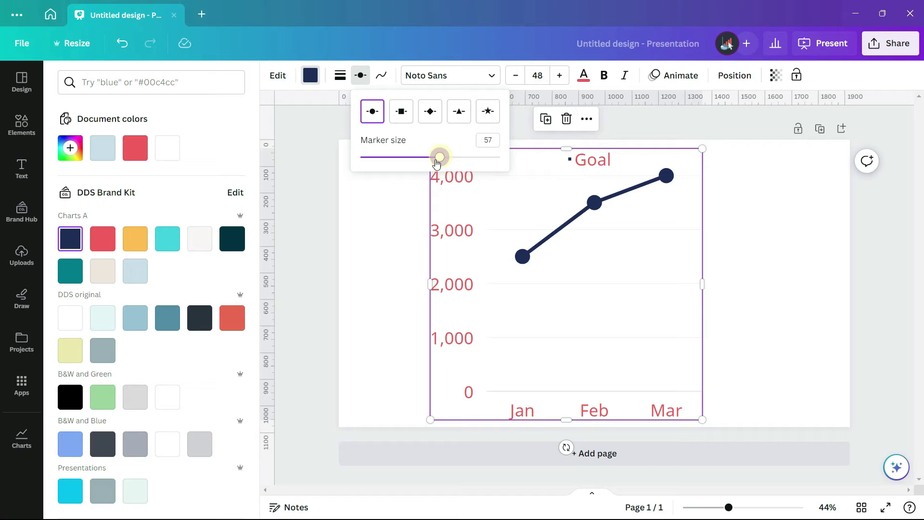
{"action": "left_click", "coordinate": [402, 118]}
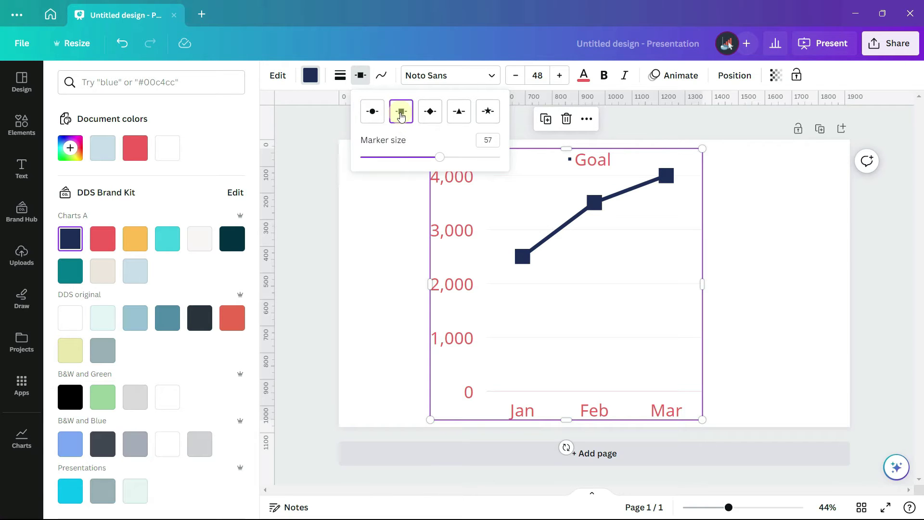
{"action": "left_click", "coordinate": [381, 81]}
{"action": "left_click", "coordinate": [381, 81]}
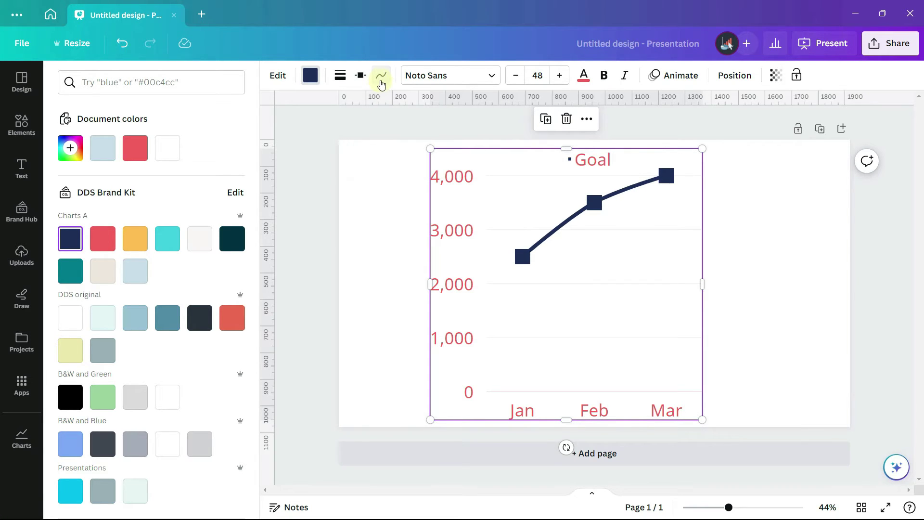
{"action": "left_click", "coordinate": [381, 82]}
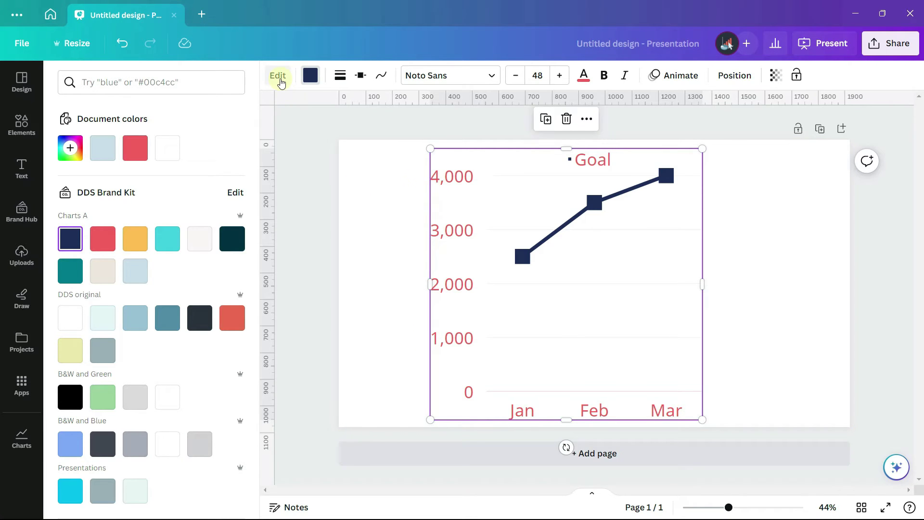
{"action": "left_click", "coordinate": [281, 81]}
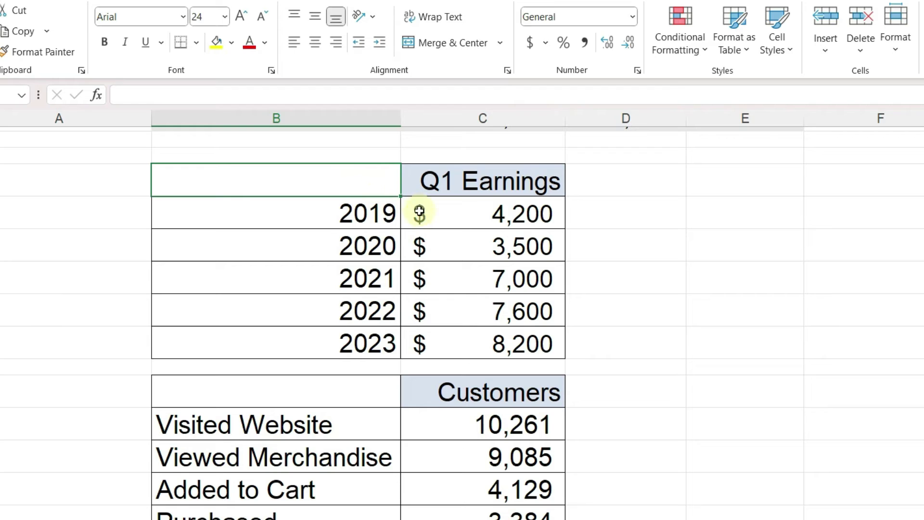
{"action": "left_click_drag", "start_coordinate": [435, 215], "coordinate": [440, 335]}
Paste the 2019–2023 Q1 Earnings table into the chart and widen it so year labels lie flat.
{"action": "left_click", "coordinate": [352, 178]}
{"action": "left_click_drag", "start_coordinate": [352, 179], "coordinate": [438, 340]}
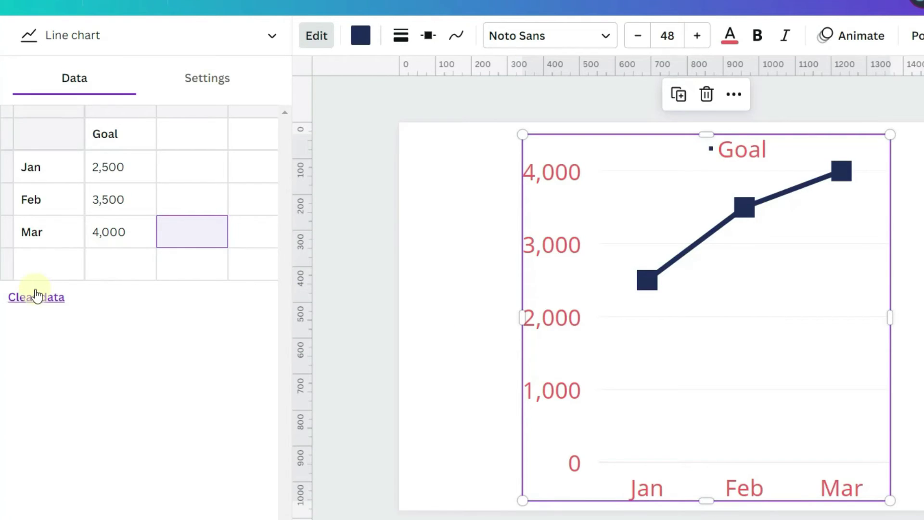
{"action": "left_click", "coordinate": [33, 294]}
{"action": "right_click", "coordinate": [52, 137]}
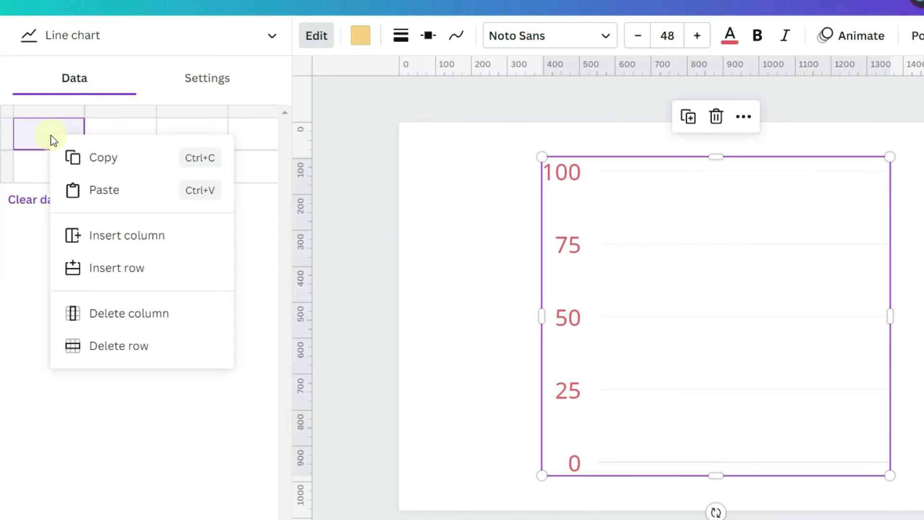
{"action": "left_click", "coordinate": [87, 195]}
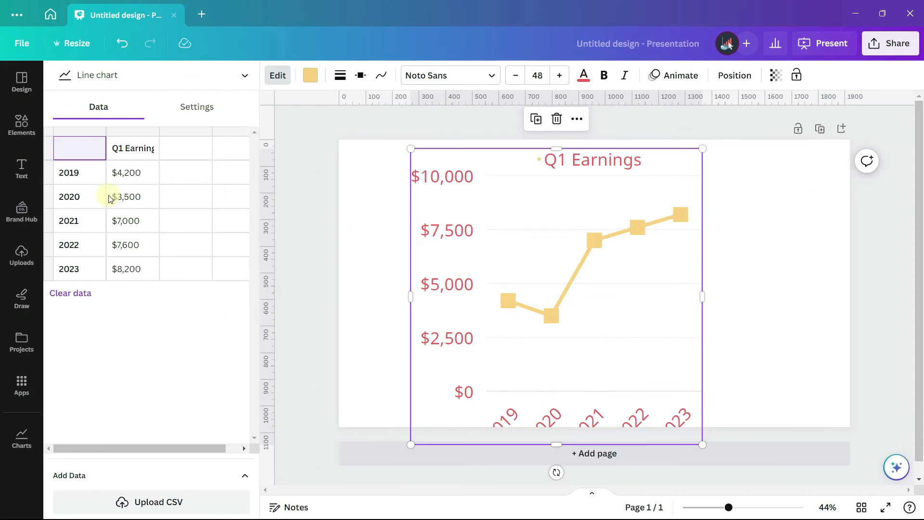
{"action": "left_click_drag", "start_coordinate": [699, 297], "coordinate": [797, 291]}
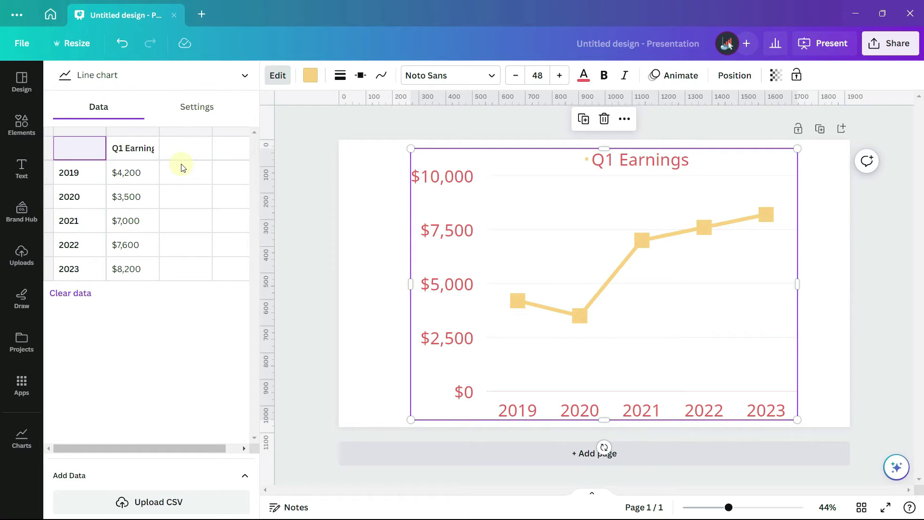
Add a second page and place a Pie Chart on it.
{"action": "left_click", "coordinate": [378, 271]}
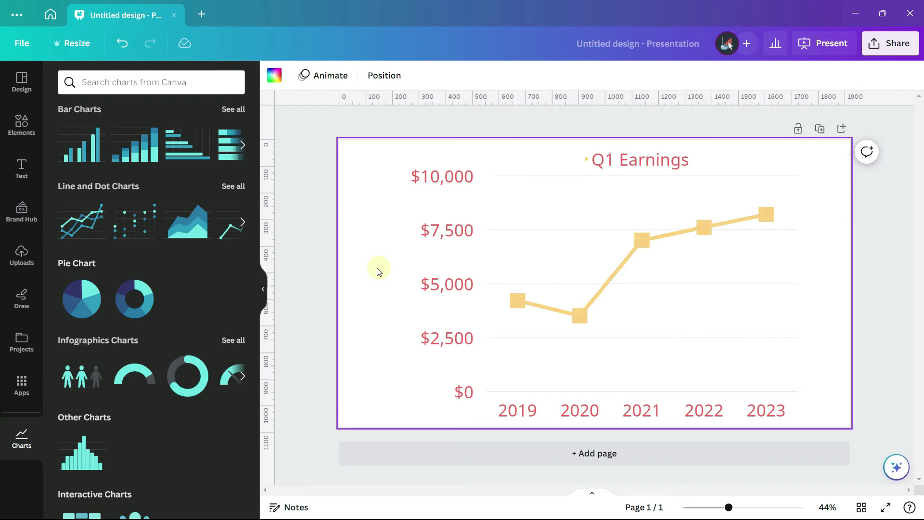
{"action": "left_click", "coordinate": [234, 187]}
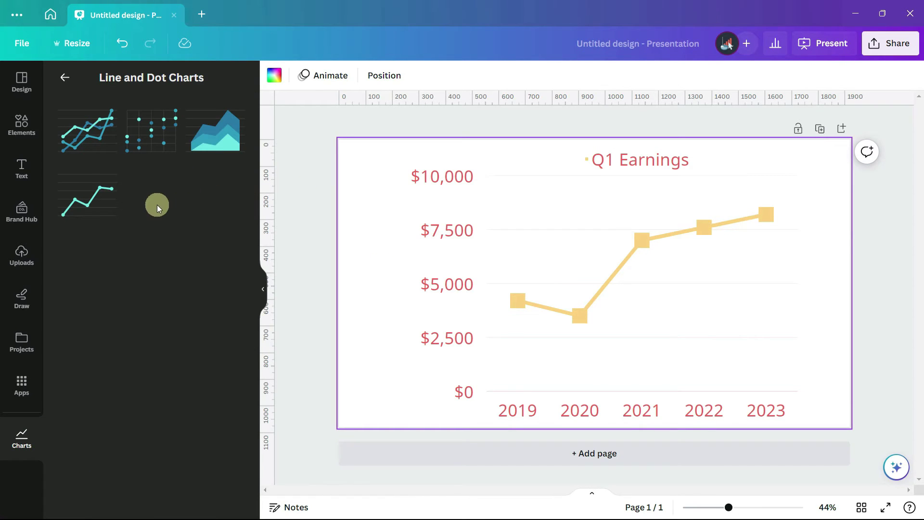
{"action": "left_click", "coordinate": [65, 78]}
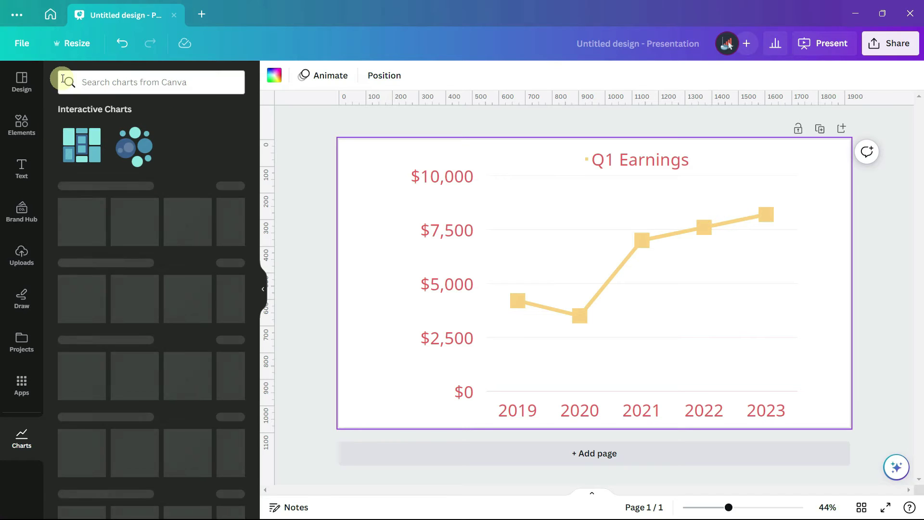
{"action": "left_click", "coordinate": [841, 128]}
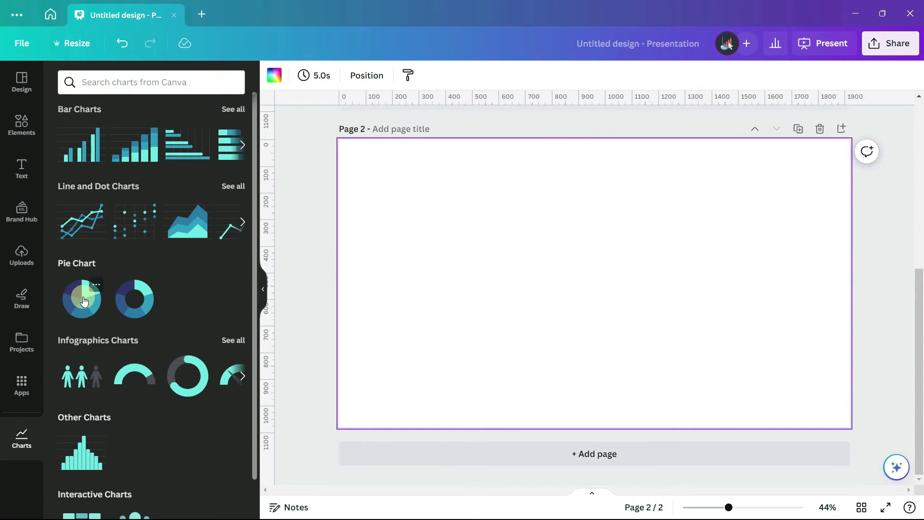
{"action": "left_click", "coordinate": [84, 301]}
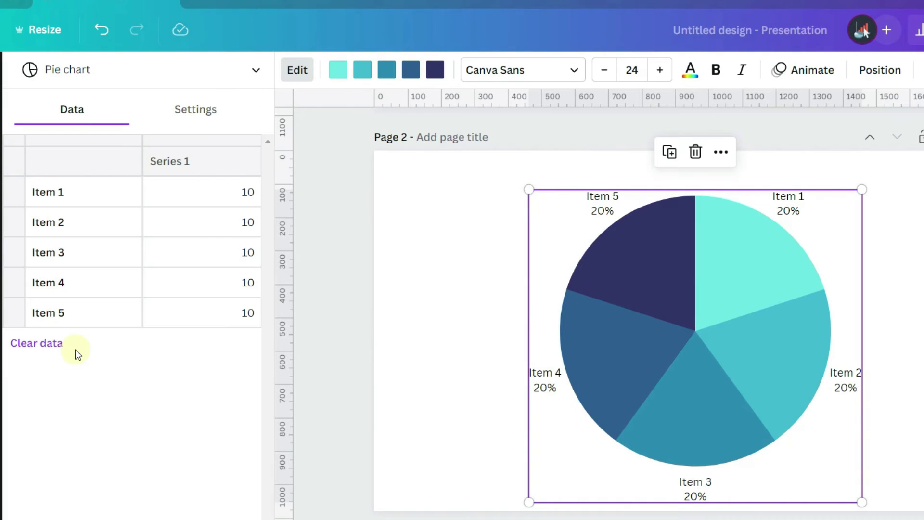
Clear the pie's sample data and enter Option A with value 11.
{"action": "left_click", "coordinate": [60, 344]}
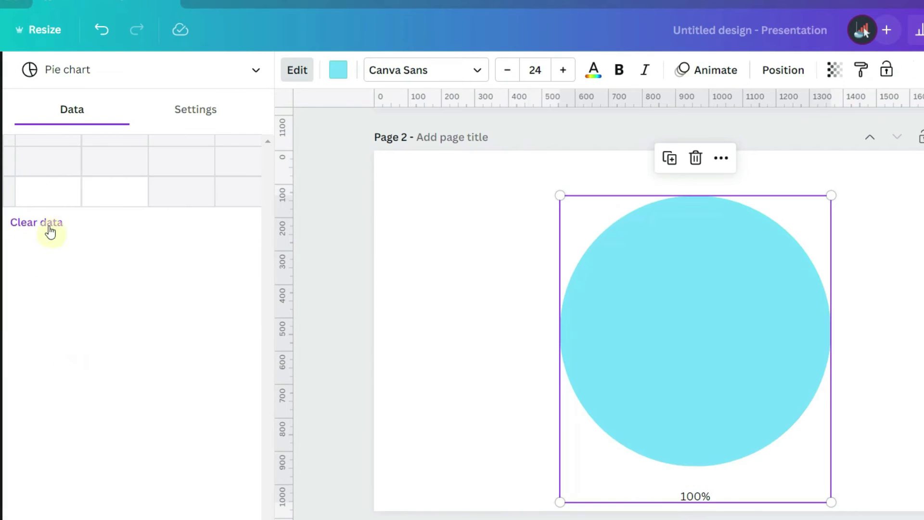
{"action": "left_click", "coordinate": [40, 198]}
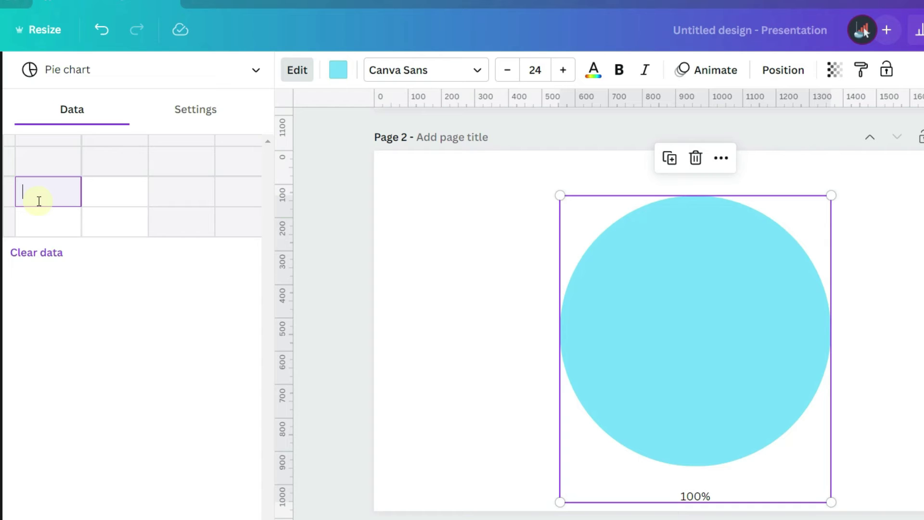
{"action": "type", "text": "Option A"}
{"action": "key", "text": "Tab"}
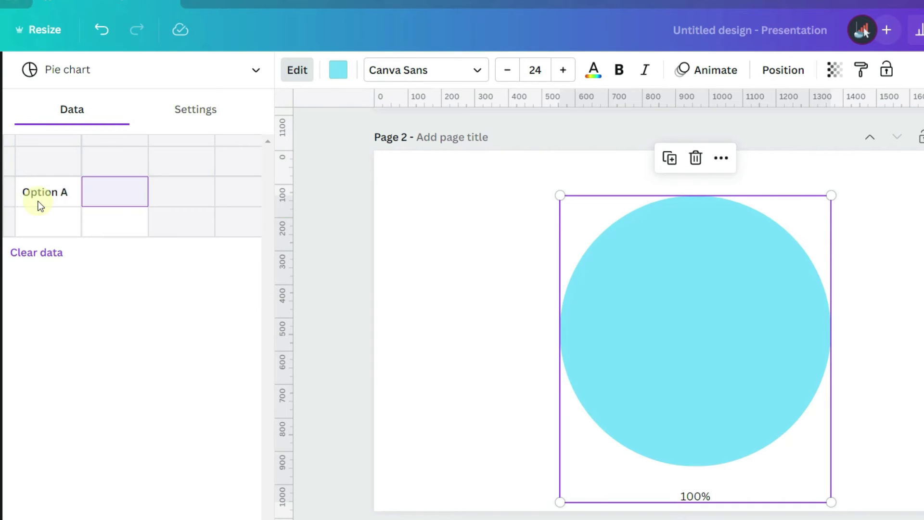
{"action": "type", "text": "11"}
{"action": "key", "text": "Return"}
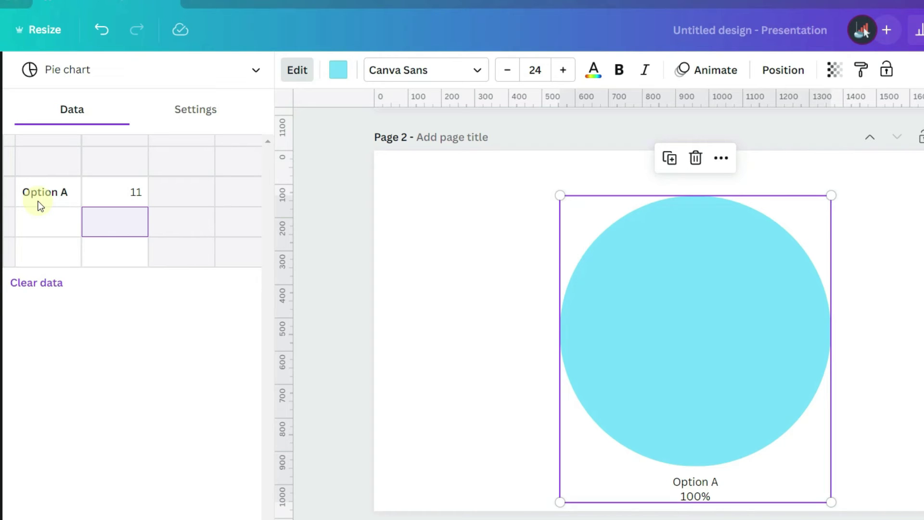
Colour the pie dark navy and add Option B with value 7.
{"action": "left_click", "coordinate": [338, 72]}
{"action": "left_click", "coordinate": [32, 277]}
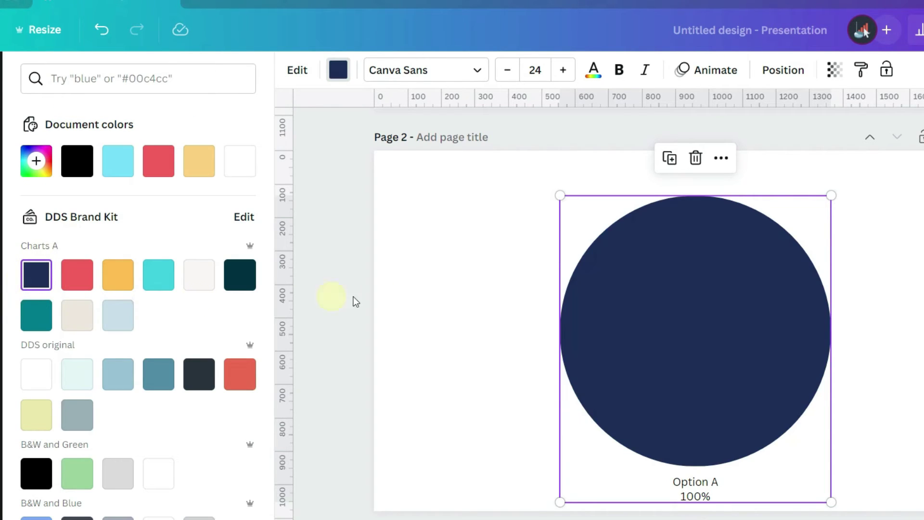
{"action": "left_click", "coordinate": [300, 79]}
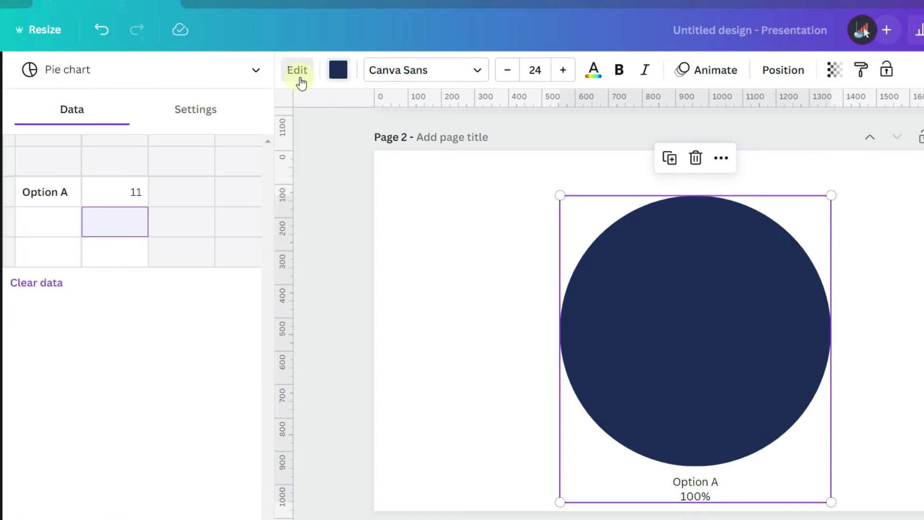
{"action": "left_click", "coordinate": [47, 220]}
{"action": "type", "text": "Option"}
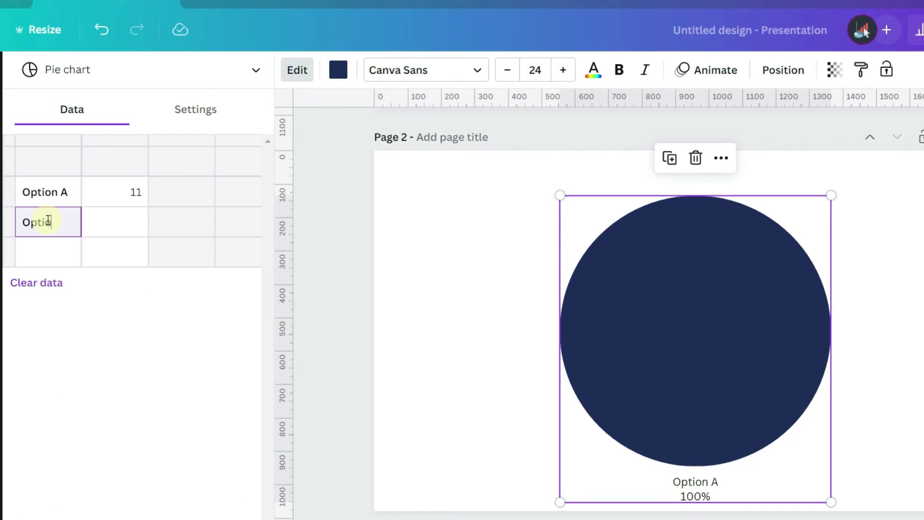
{"action": "type", "text": " B"}
{"action": "key", "text": "Tab"}
{"action": "type", "text": "7"}
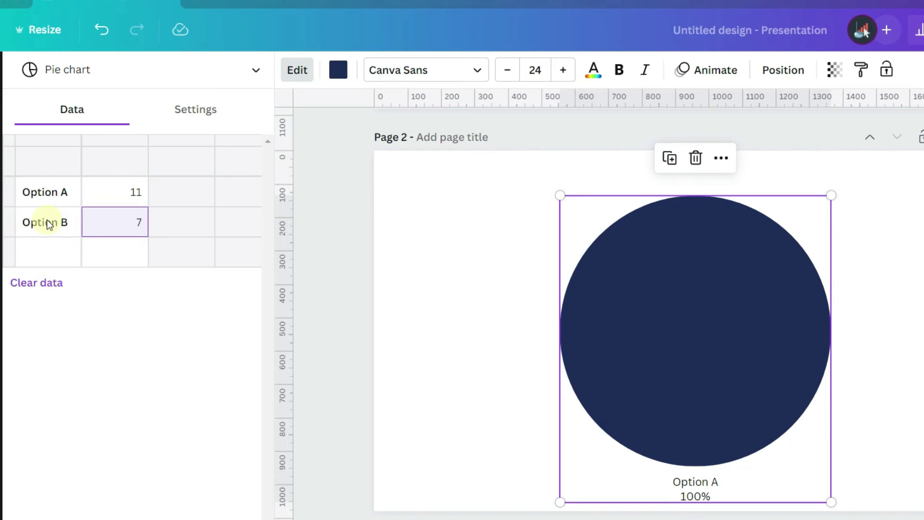
{"action": "key", "text": "Return"}
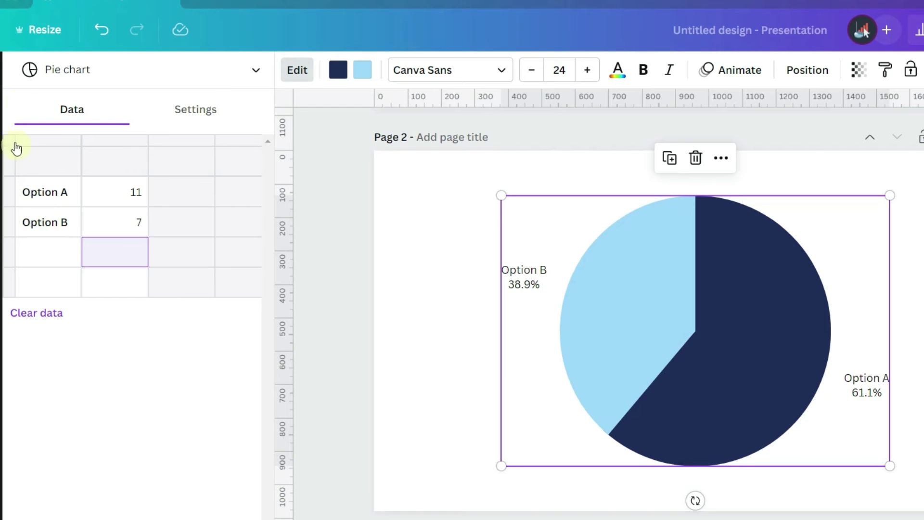
Show slice values as numbers, then switch the pie to a donut chart.
{"action": "left_click", "coordinate": [193, 113]}
{"action": "left_click", "coordinate": [176, 206]}
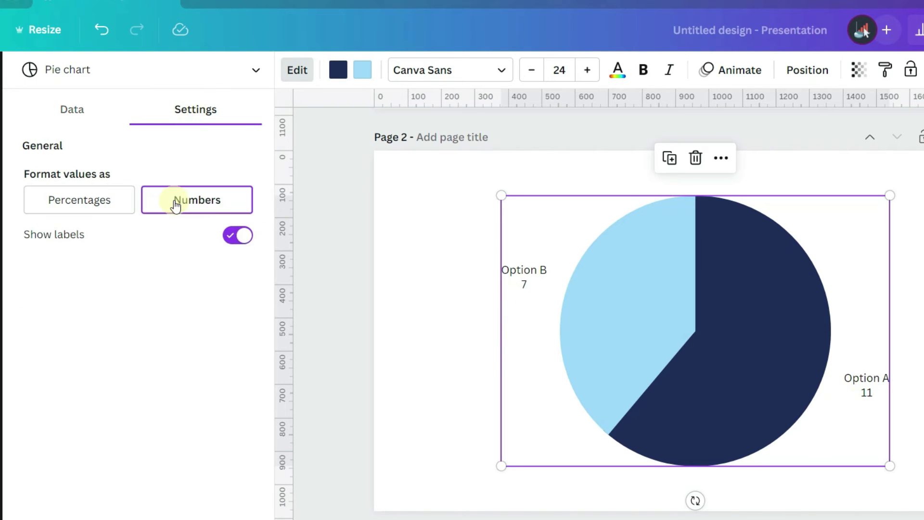
{"action": "key", "text": "ctrl+z"}
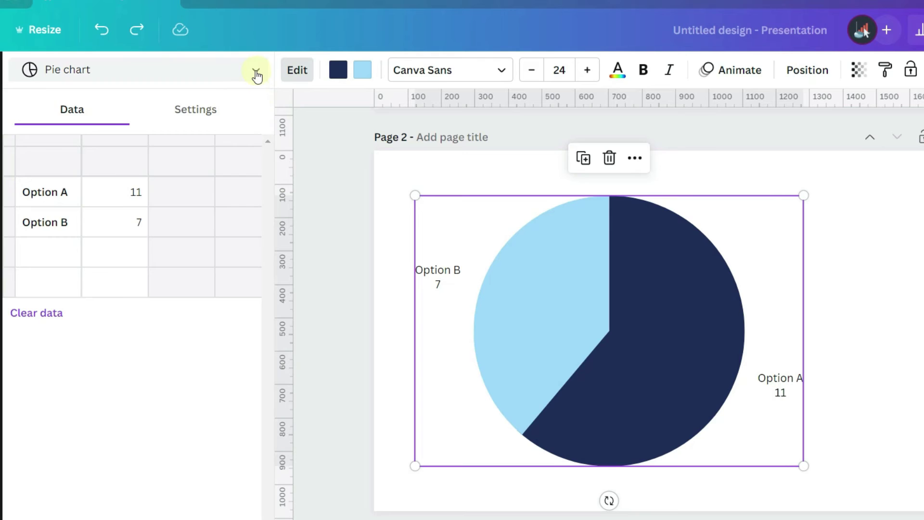
{"action": "left_click", "coordinate": [256, 70]}
{"action": "scroll", "coordinate": [175, 202], "scroll_direction": "down", "scroll_amount": 2}
{"action": "left_click", "coordinate": [175, 206]}
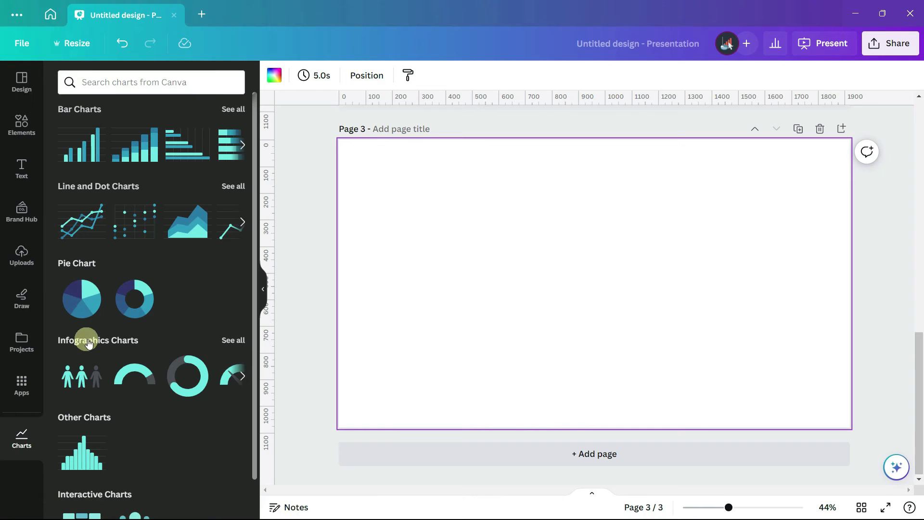
Add a radial progress gauge at 75% with arc weight 13, visible label and rounded ends.
{"action": "left_click", "coordinate": [229, 341]}
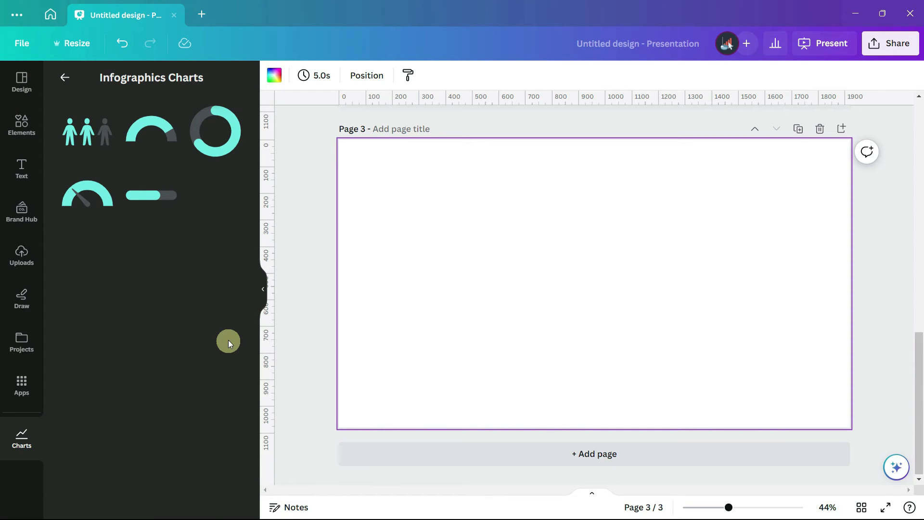
{"action": "left_click", "coordinate": [162, 141]}
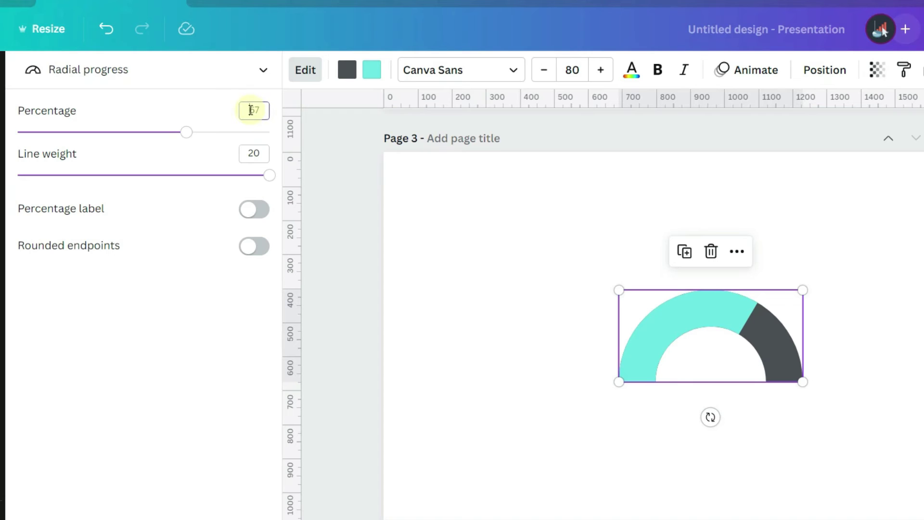
{"action": "double_click", "coordinate": [254, 111]}
{"action": "type", "text": "75"}
{"action": "key", "text": "Return"}
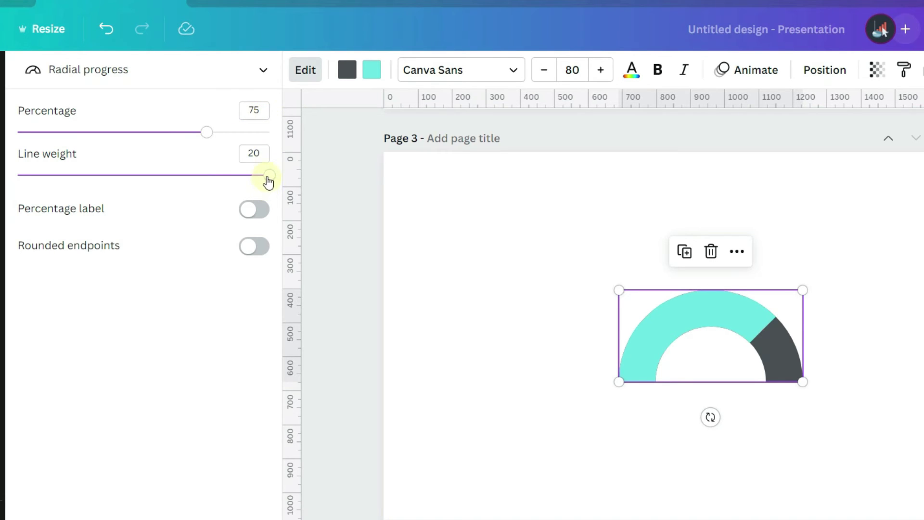
{"action": "left_click_drag", "start_coordinate": [268, 181], "coordinate": [176, 177]}
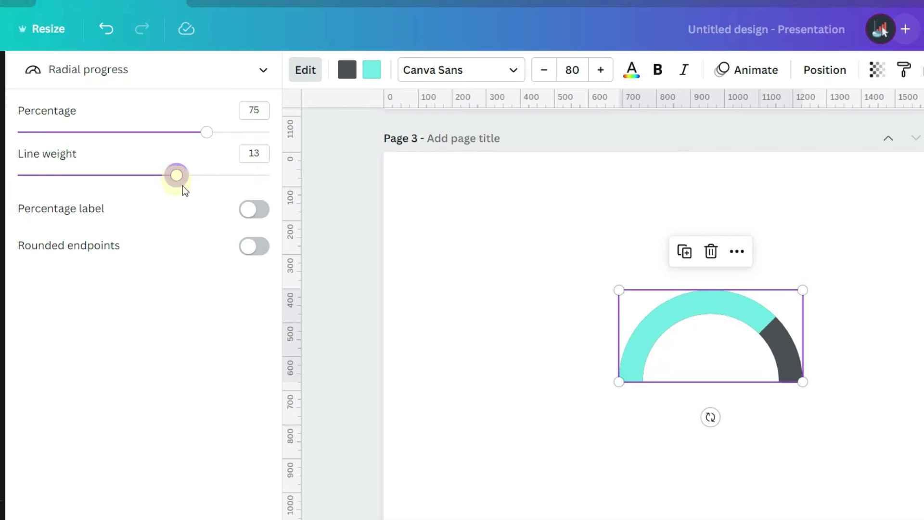
{"action": "left_click", "coordinate": [260, 216]}
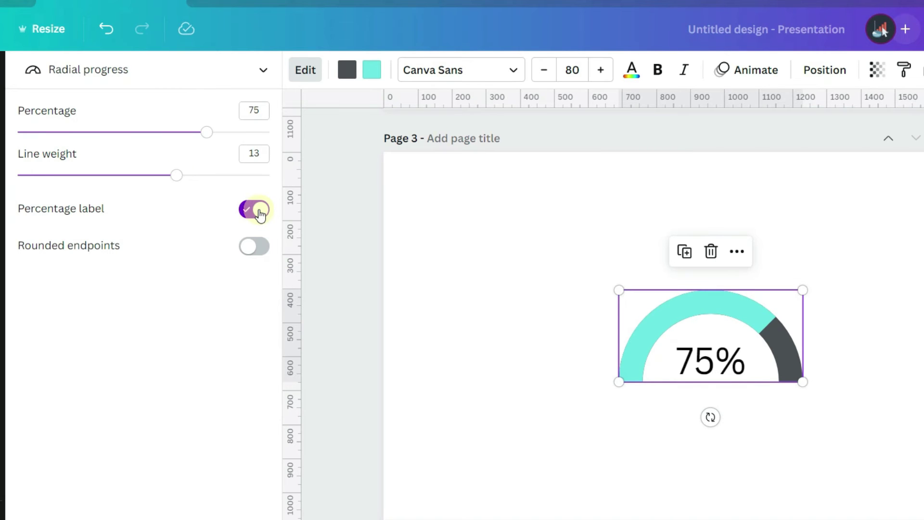
{"action": "left_click", "coordinate": [258, 252]}
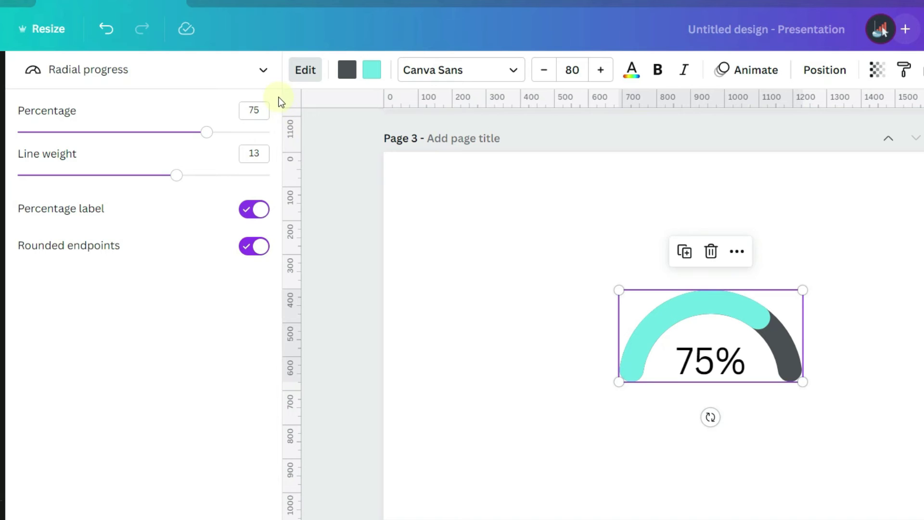
Try the progress bar and ring styles, settling on a progress dial.
{"action": "left_click", "coordinate": [262, 68]}
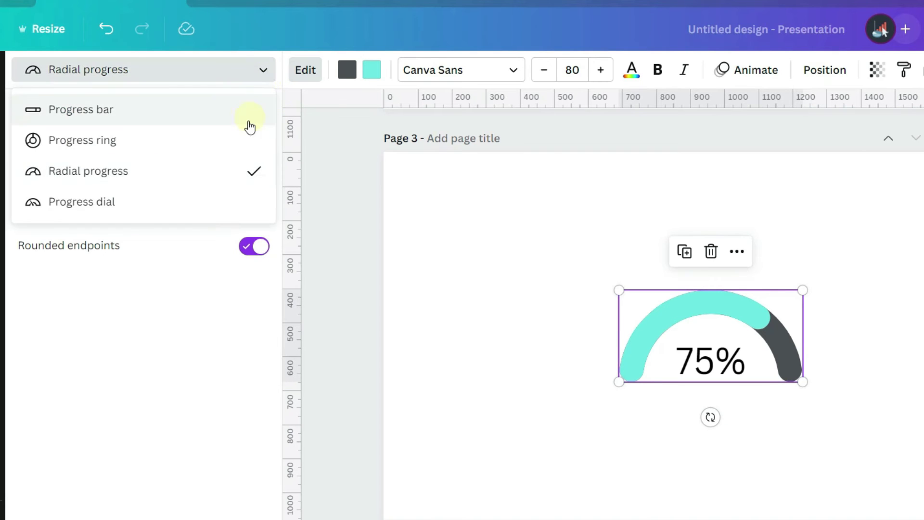
{"action": "left_click", "coordinate": [247, 124]}
{"action": "left_click", "coordinate": [262, 69]}
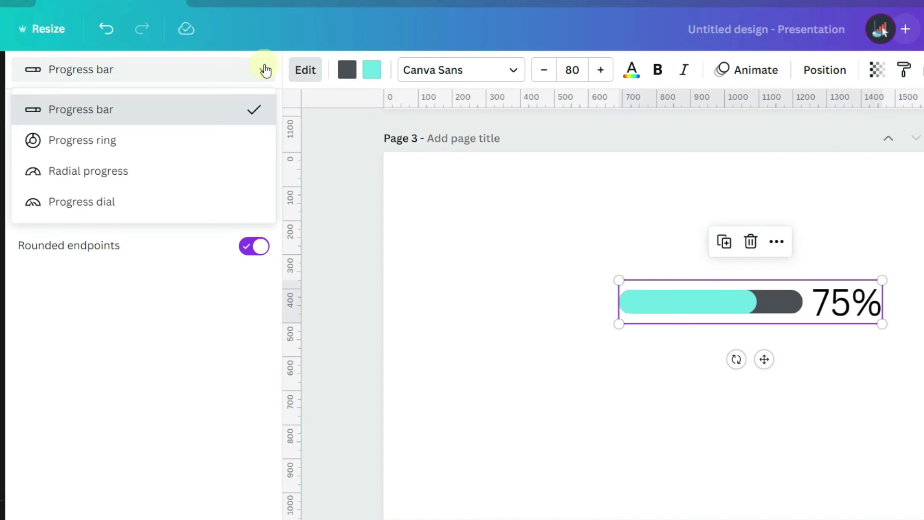
{"action": "left_click", "coordinate": [245, 144]}
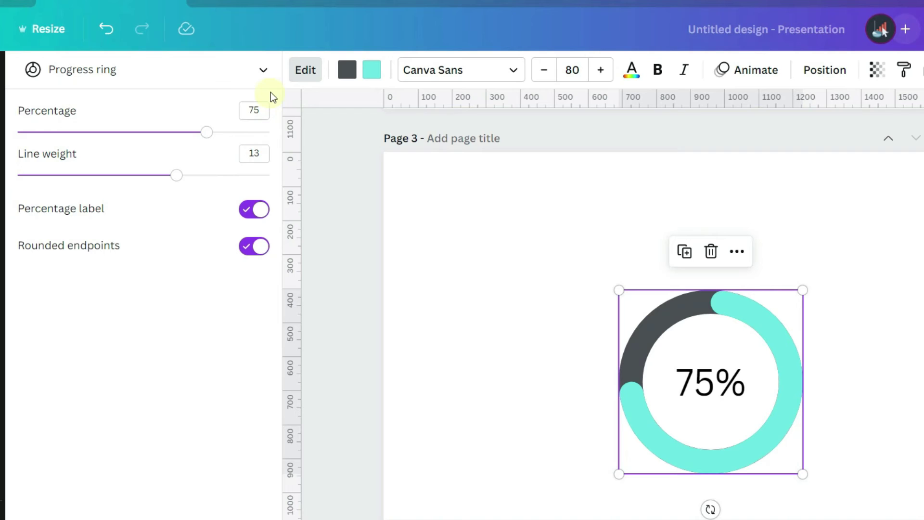
{"action": "left_click", "coordinate": [259, 72]}
{"action": "left_click", "coordinate": [229, 212]}
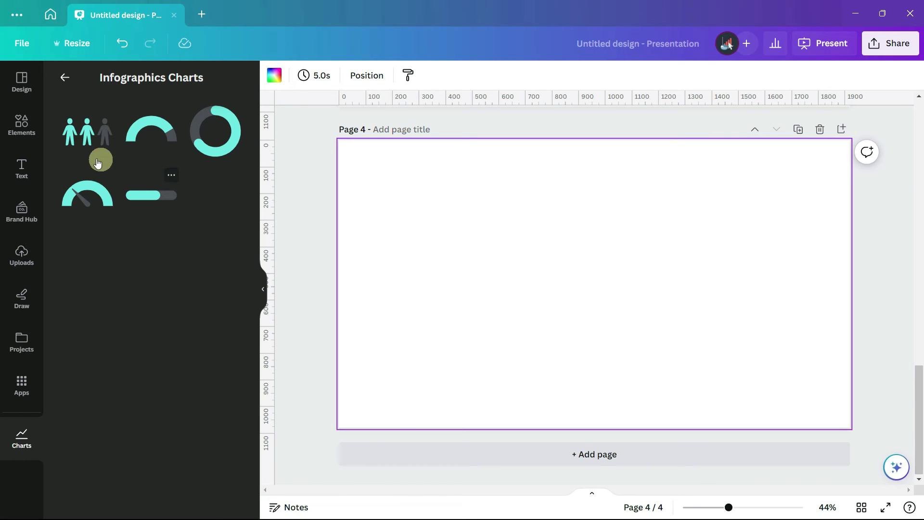
Insert a pictogram on Page 4, enlarge and position it, and use the laptop icon.
{"action": "left_click", "coordinate": [84, 134]}
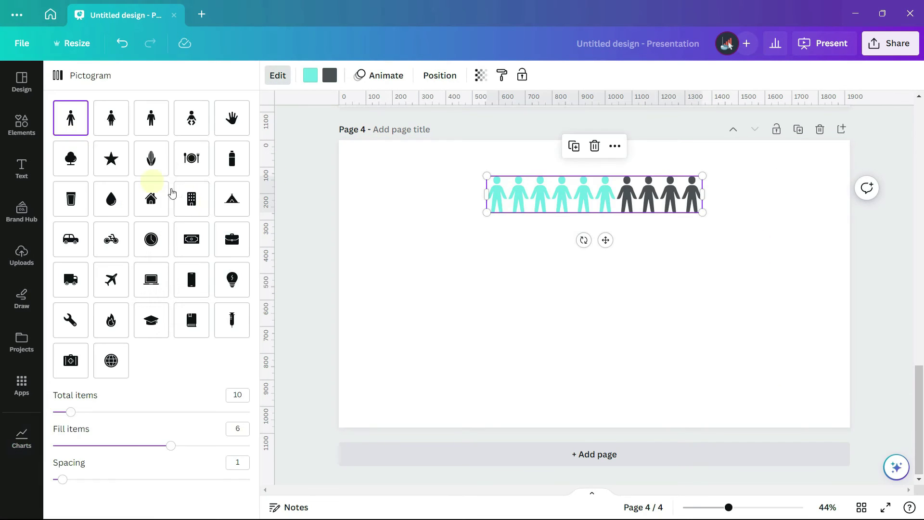
{"action": "left_click_drag", "start_coordinate": [496, 198], "coordinate": [435, 234]}
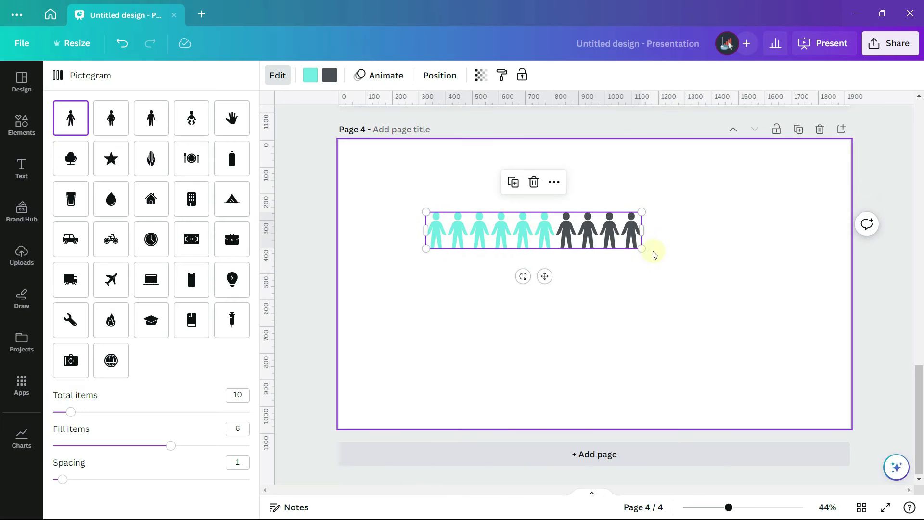
{"action": "left_click_drag", "start_coordinate": [641, 248], "coordinate": [746, 355]}
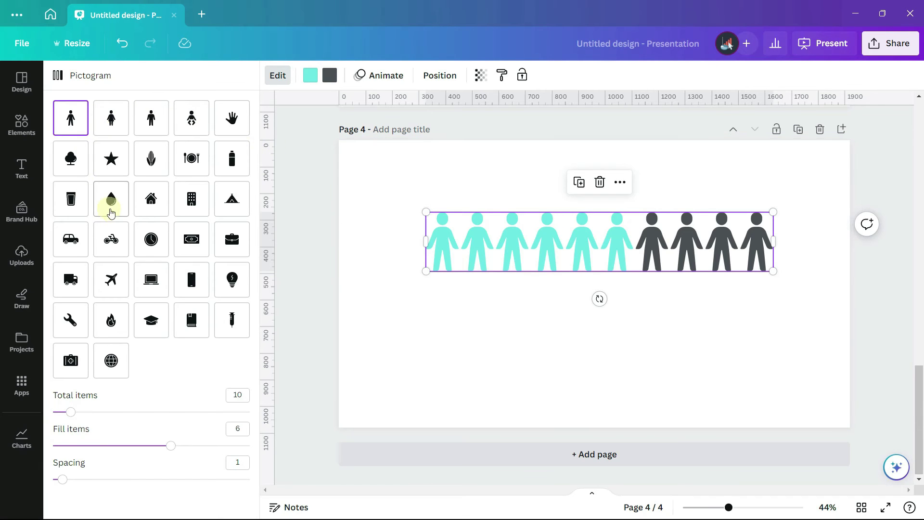
{"action": "left_click", "coordinate": [110, 159]}
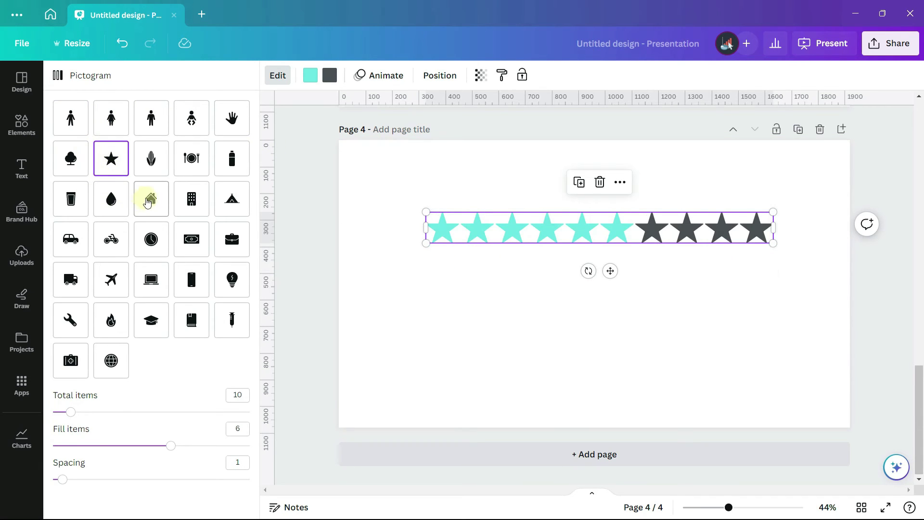
{"action": "left_click", "coordinate": [147, 202]}
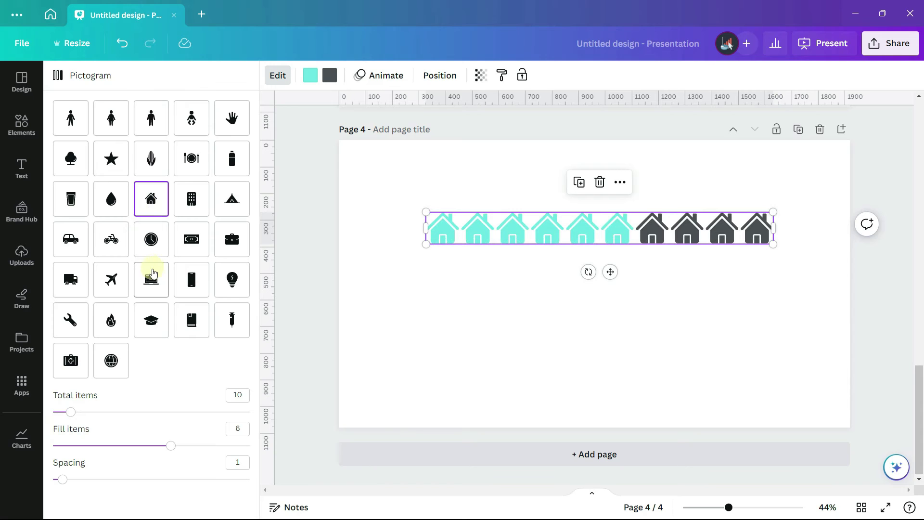
{"action": "left_click", "coordinate": [152, 274]}
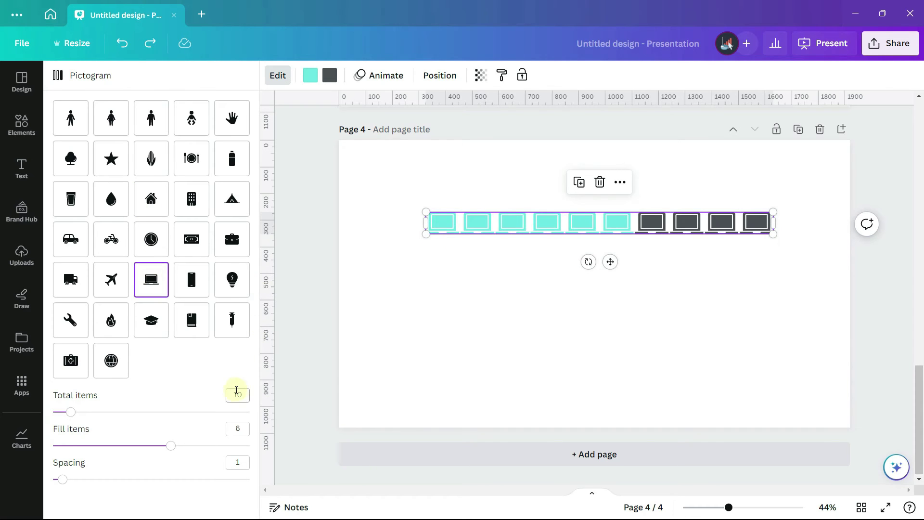
Set the pictogram to 100 total items, 23 filled, and adjust the spacing.
{"action": "left_click", "coordinate": [236, 390]}
{"action": "type", "text": "100"}
{"action": "key", "text": "Return"}
{"action": "left_click_drag", "start_coordinate": [532, 351], "coordinate": [528, 300]}
{"action": "left_click", "coordinate": [238, 428]}
{"action": "type", "text": "23"}
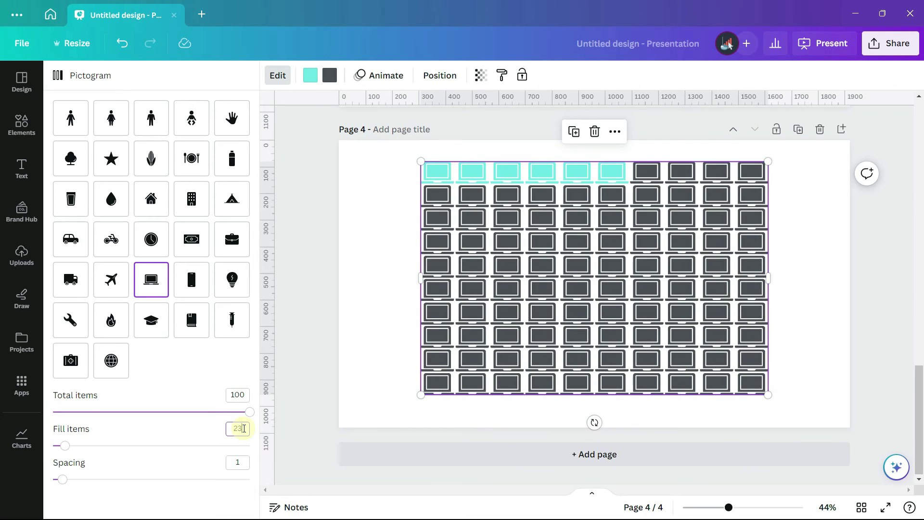
{"action": "key", "text": "Return"}
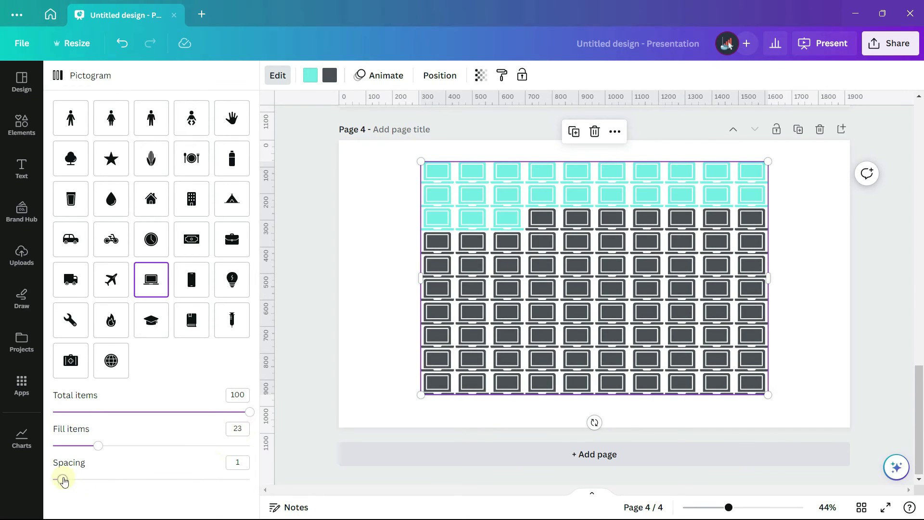
{"action": "mouse_move", "coordinate": [63, 479]}
{"action": "left_mouse_down"}
{"action": "mouse_move", "coordinate": [128, 491]}
{"action": "mouse_move", "coordinate": [132, 478]}
{"action": "mouse_move", "coordinate": [61, 480]}
{"action": "left_mouse_up"}
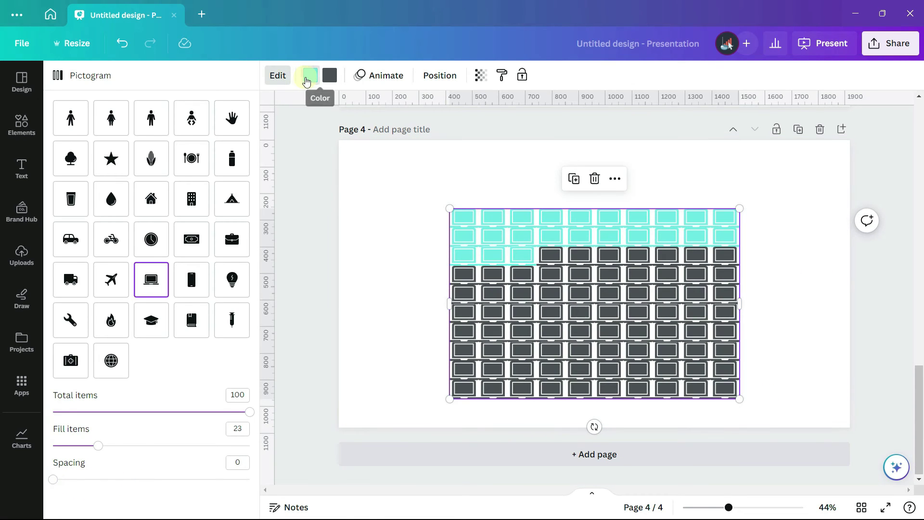
Colour the filled laptops red and the unfilled laptops light blue.
{"action": "left_click", "coordinate": [310, 75]}
{"action": "left_click", "coordinate": [102, 271]}
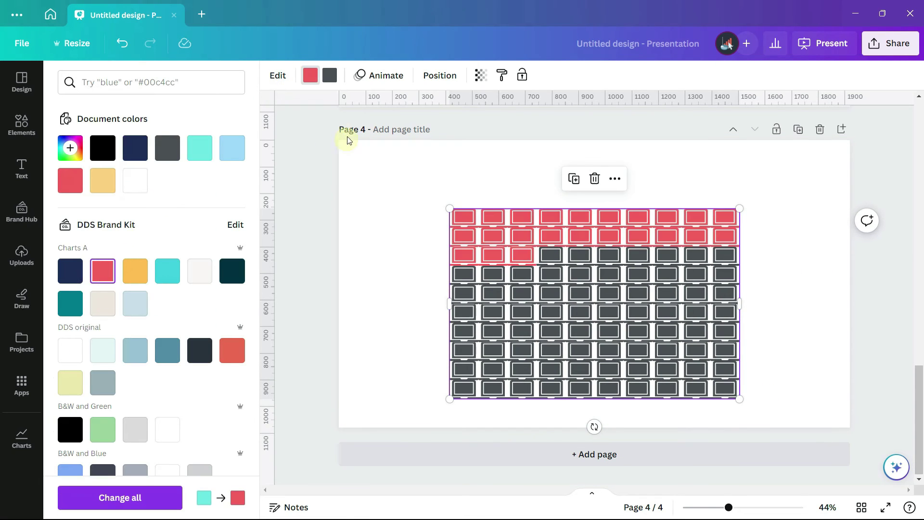
{"action": "left_click", "coordinate": [336, 82]}
{"action": "left_click", "coordinate": [137, 305]}
{"action": "left_click", "coordinate": [537, 179]}
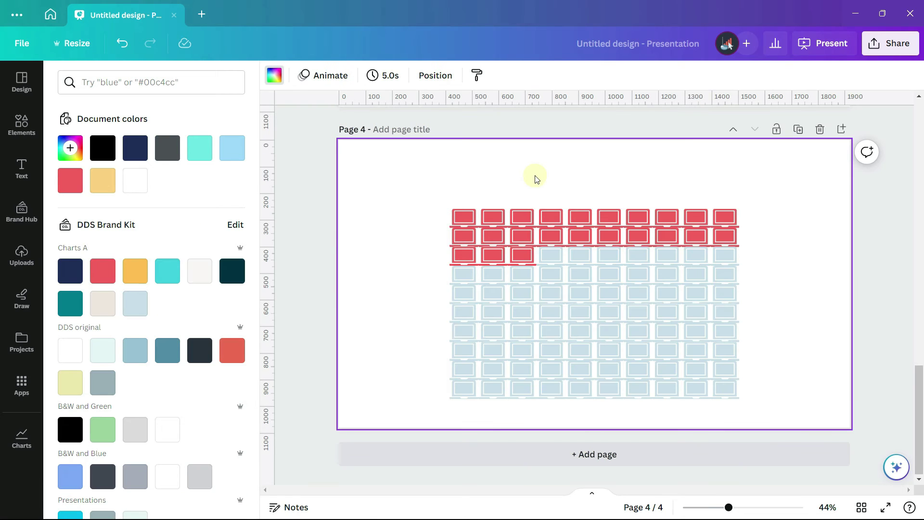
Add a wide text box above the grid reading '23% of our computers / require an upgrade'.
{"action": "key", "text": "t"}
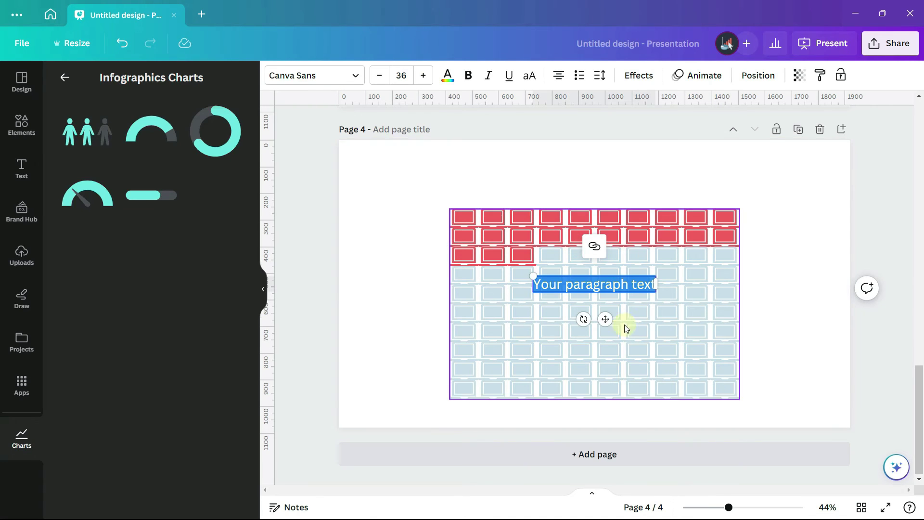
{"action": "left_click_drag", "start_coordinate": [604, 316], "coordinate": [530, 210]}
{"action": "left_click_drag", "start_coordinate": [578, 177], "coordinate": [734, 176]}
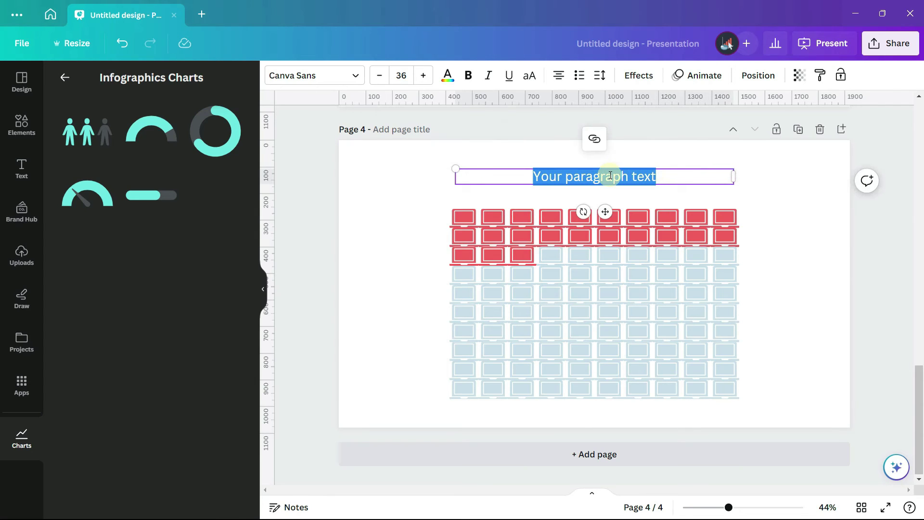
{"action": "type", "text": "23% of our "}
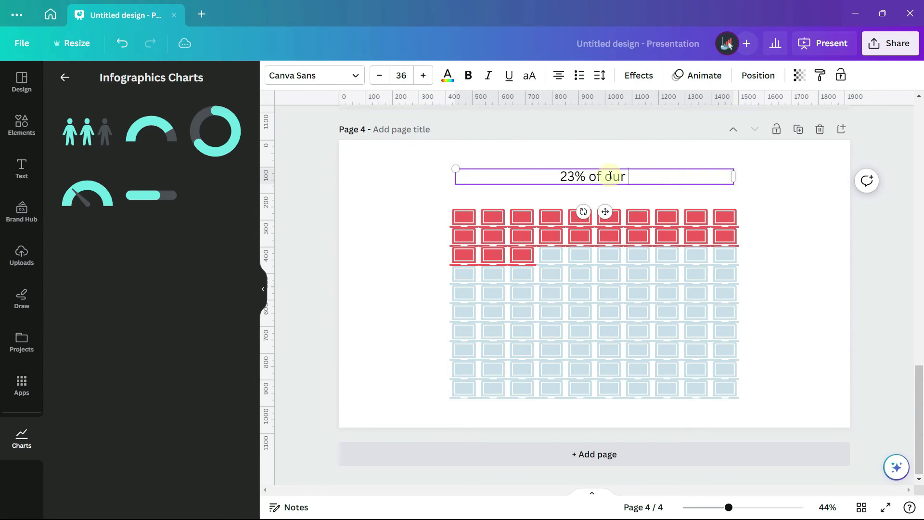
{"action": "type", "text": "computers"}
{"action": "key", "text": "Return"}
{"action": "type", "text": "re"}
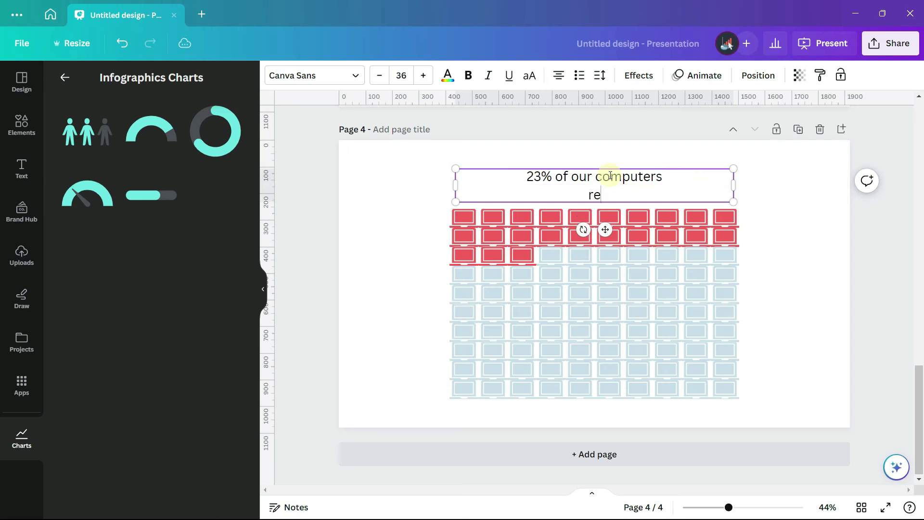
{"action": "type", "text": "quire an upgrade"}
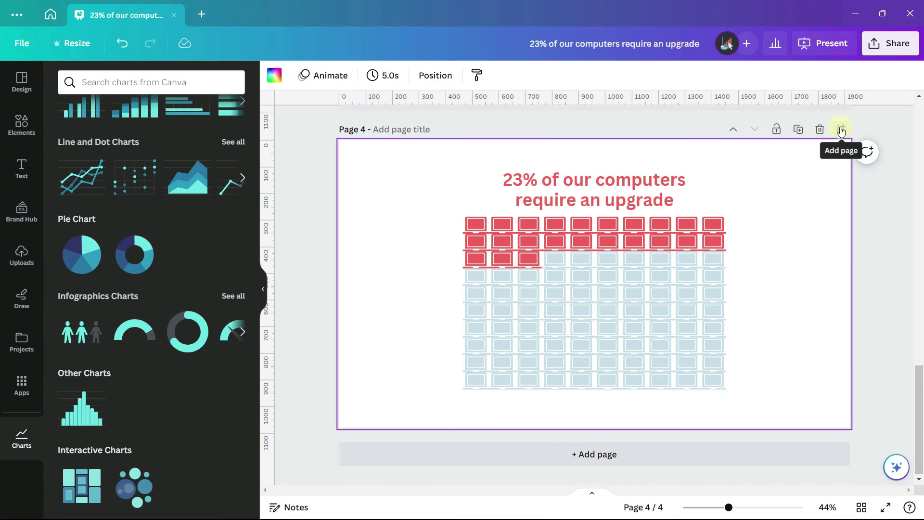
Add Page 5 with a histogram from Other Charts, then a blank Page 6.
{"action": "left_click", "coordinate": [841, 129]}
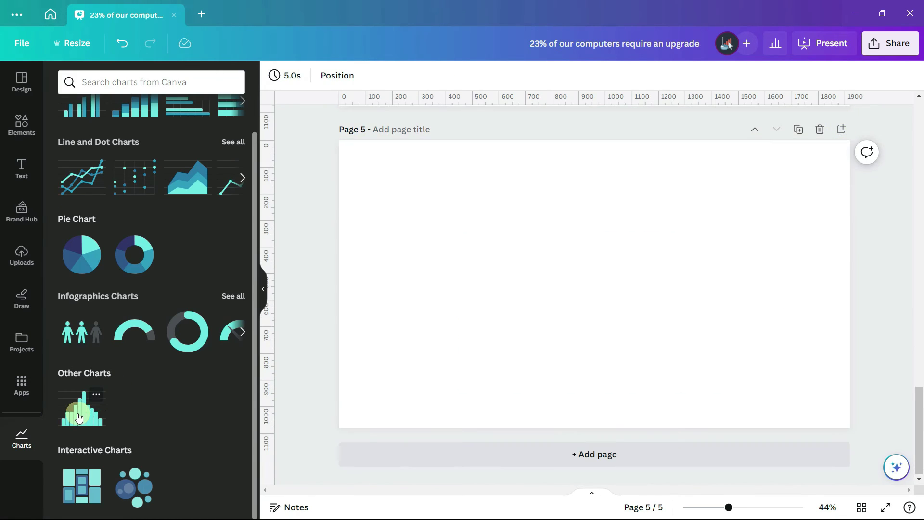
{"action": "left_click", "coordinate": [79, 417]}
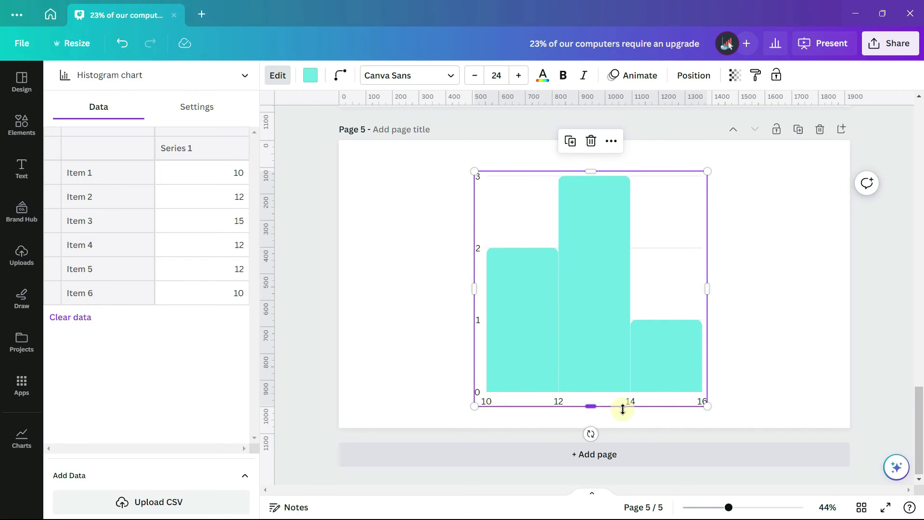
{"action": "left_click", "coordinate": [841, 129]}
{"action": "scroll", "coordinate": [195, 225], "scroll_direction": "up", "scroll_amount": 2}
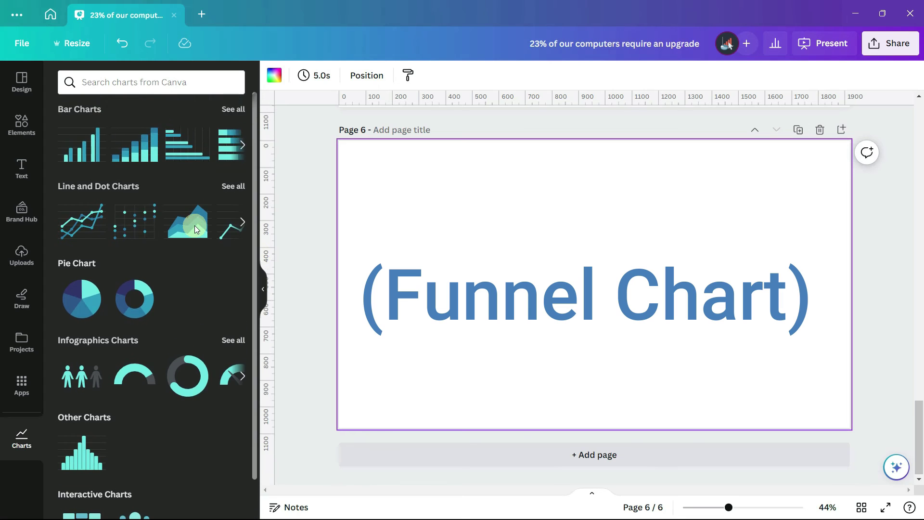
{"action": "scroll", "coordinate": [194, 225], "scroll_direction": "down", "scroll_amount": 1}
{"action": "scroll", "coordinate": [194, 230], "scroll_direction": "up", "scroll_amount": 1}
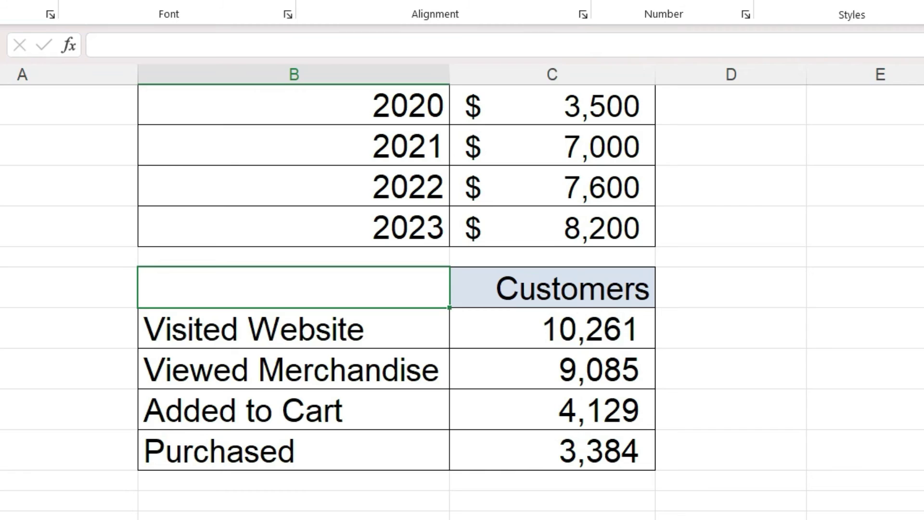
Copy the Customers table in columns B–C, from Visited Website through Purchased.
{"action": "left_click", "coordinate": [3, 329]}
{"action": "key", "text": "shift+Down"}
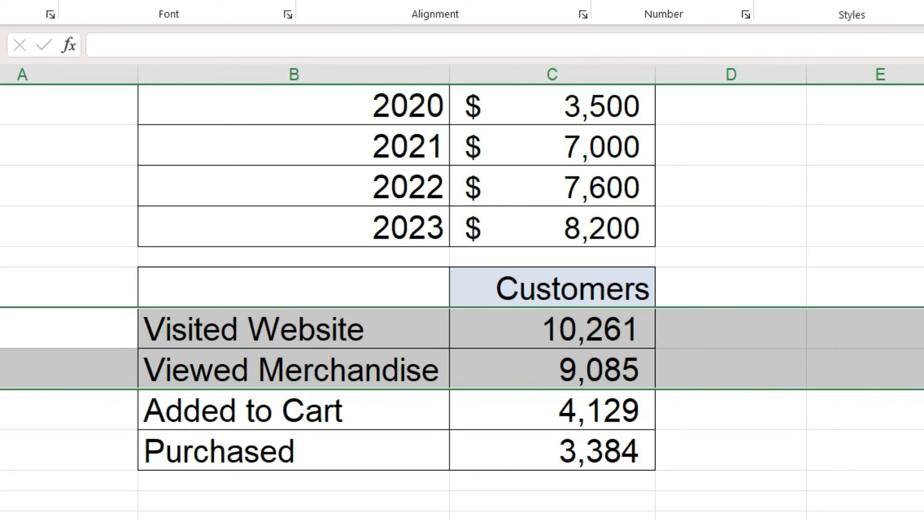
{"action": "key", "text": "shift+Down"}
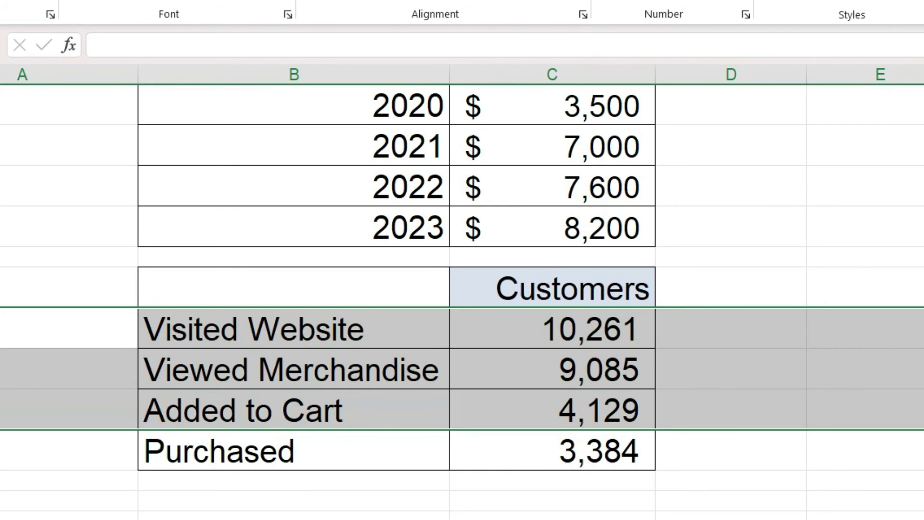
{"action": "key", "text": "shift+Down"}
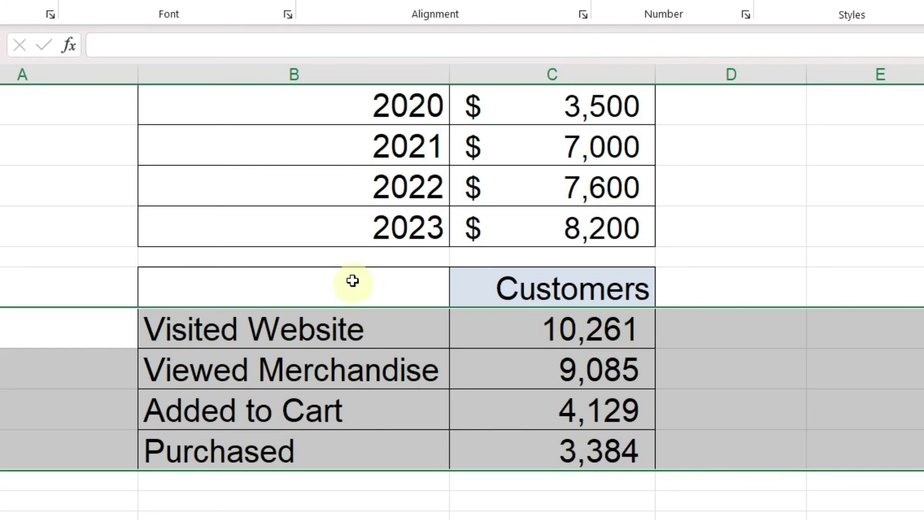
{"action": "left_click_drag", "start_coordinate": [352, 280], "coordinate": [502, 437]}
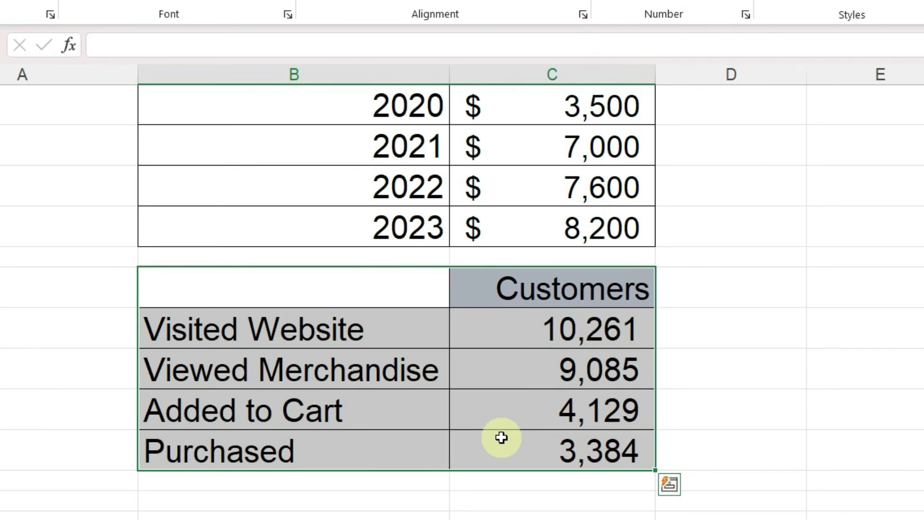
{"action": "key", "text": "ctrl+c"}
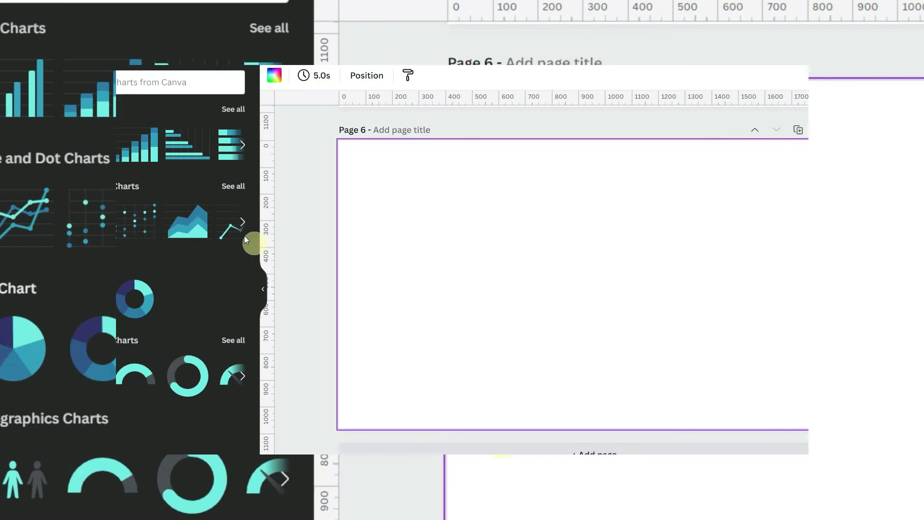
Insert a bar chart on Page 6, clear its sample data, and paste in the customer stage data.
{"action": "left_click", "coordinate": [94, 154]}
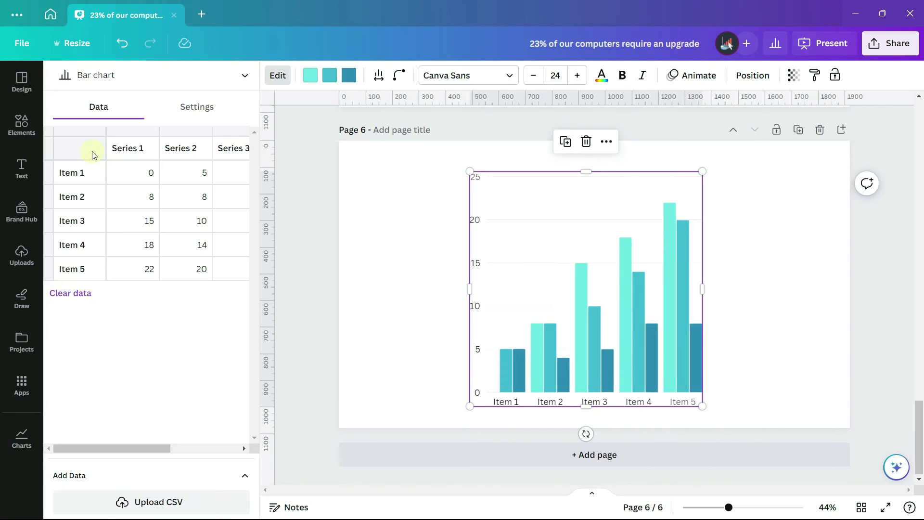
{"action": "left_click", "coordinate": [76, 293]}
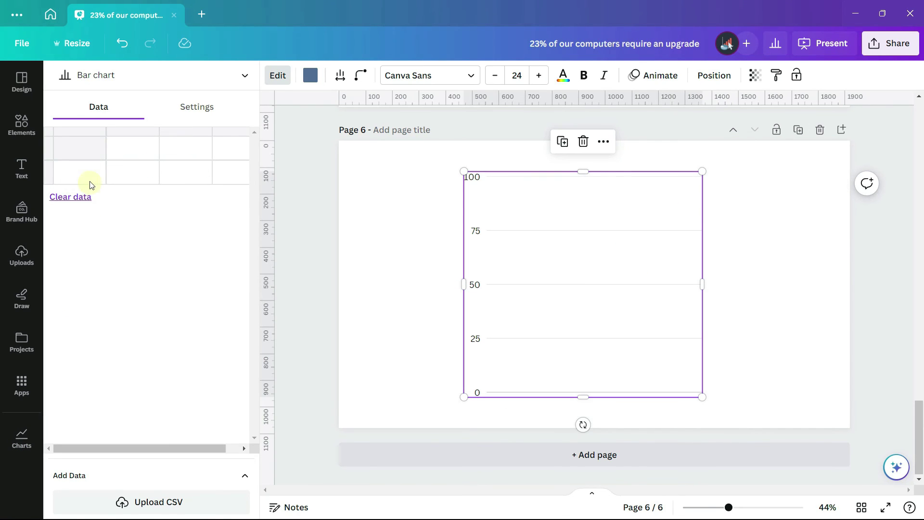
{"action": "right_click", "coordinate": [88, 152]}
{"action": "left_click", "coordinate": [114, 190]}
Change the chart type to Funnel chart and stretch it taller down the page.
{"action": "left_click", "coordinate": [244, 77]}
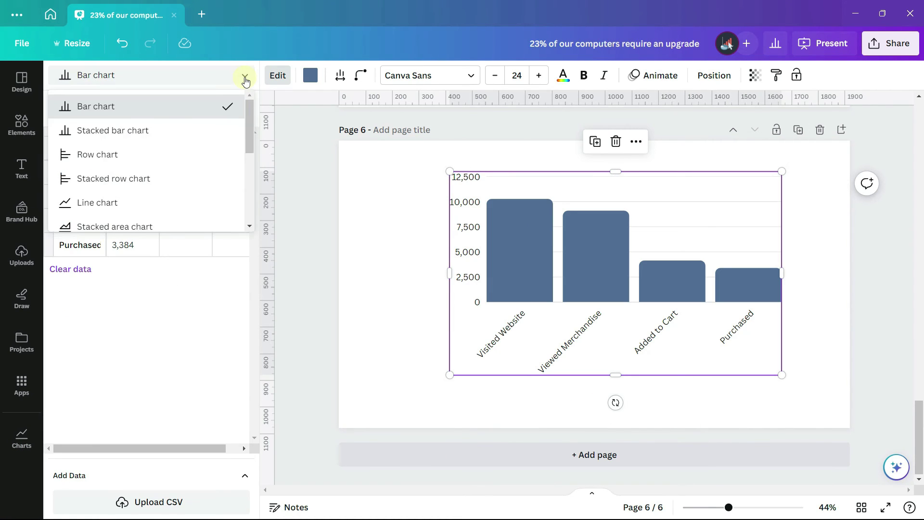
{"action": "left_click_drag", "start_coordinate": [252, 113], "coordinate": [247, 172]}
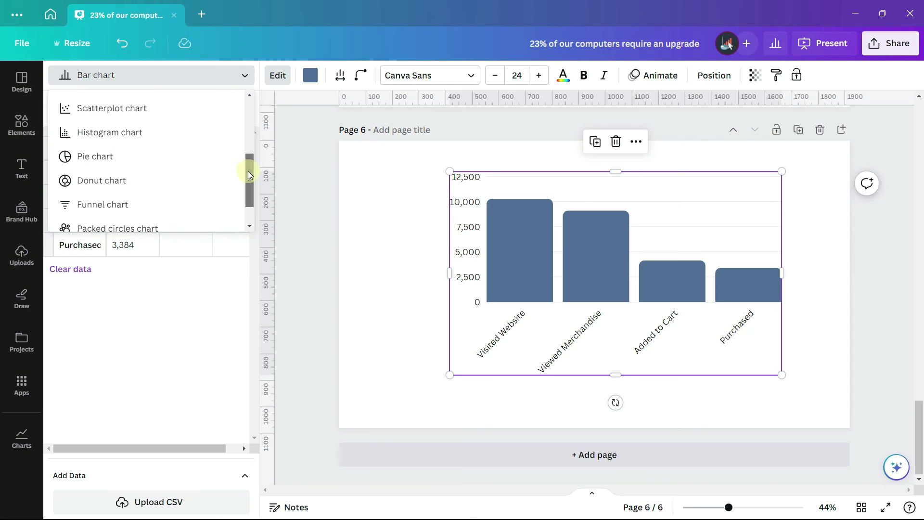
{"action": "left_click", "coordinate": [115, 204]}
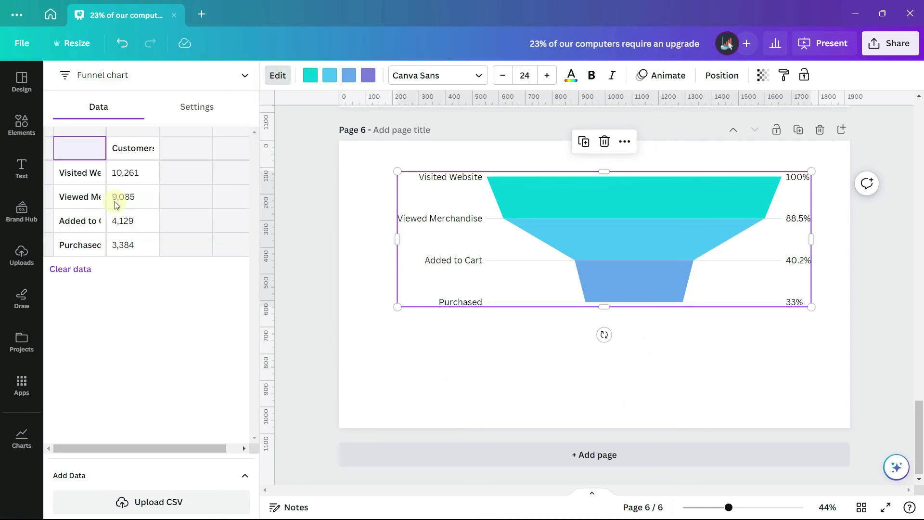
{"action": "left_click_drag", "start_coordinate": [604, 308], "coordinate": [605, 393]}
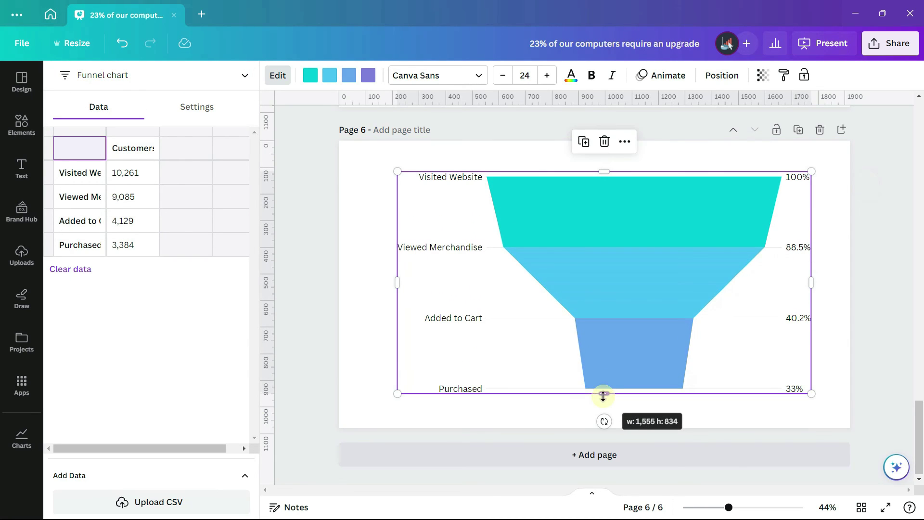
Set the funnel values to display as Numbers, keeping labels and grid lines on.
{"action": "left_click", "coordinate": [203, 112]}
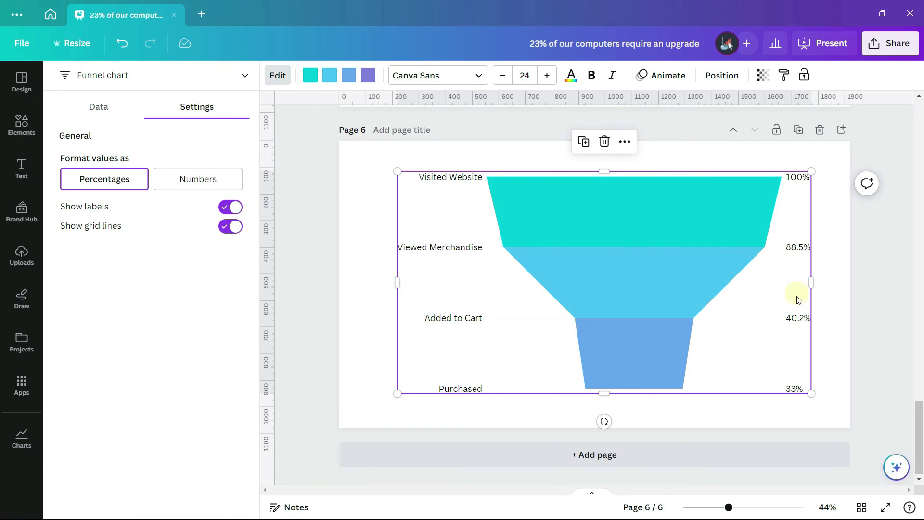
{"action": "left_click", "coordinate": [194, 184]}
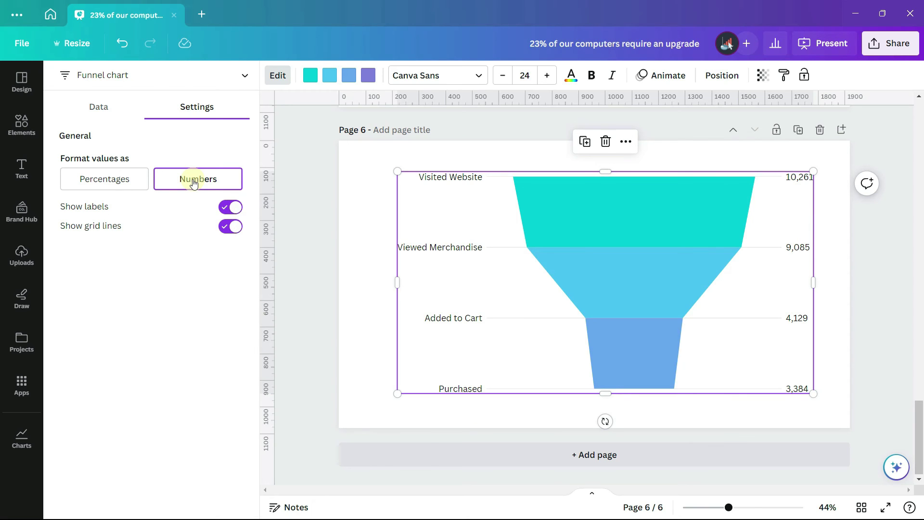
{"action": "left_click", "coordinate": [227, 208]}
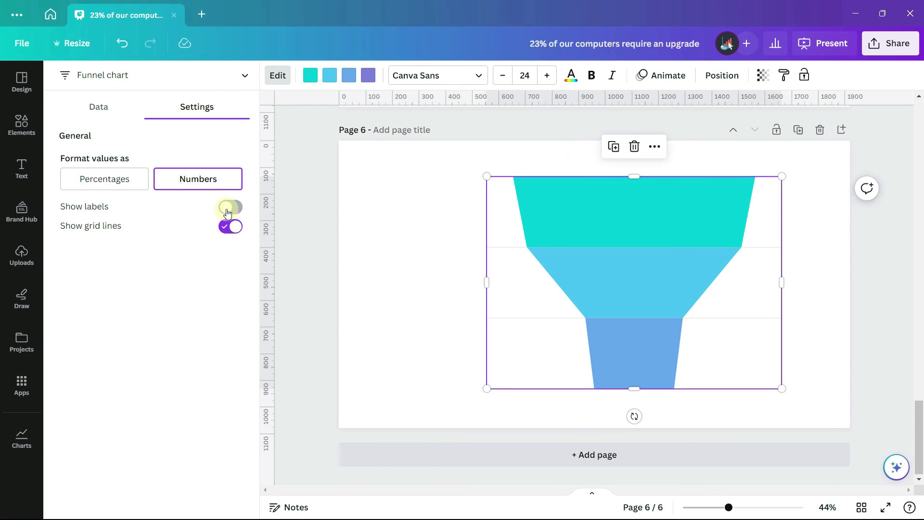
{"action": "left_click", "coordinate": [228, 210]}
{"action": "left_click", "coordinate": [226, 227]}
{"action": "left_click", "coordinate": [225, 228]}
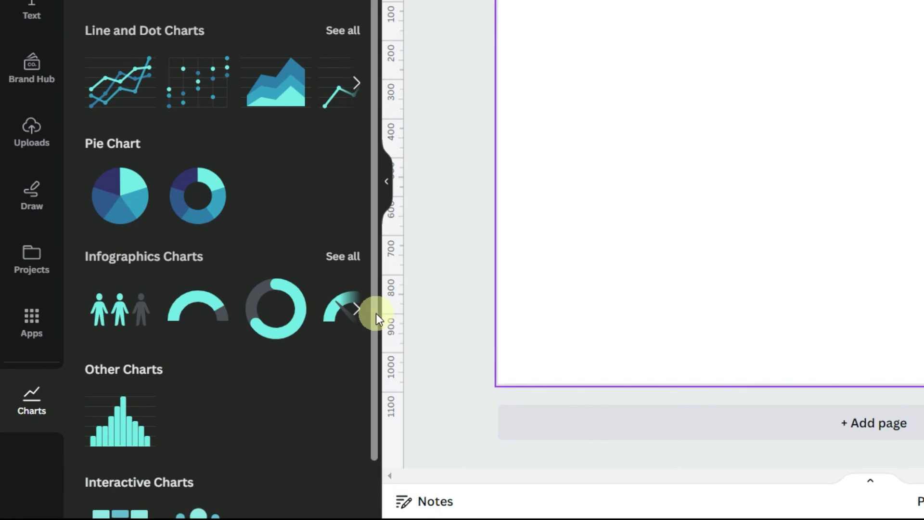
Insert an Interactive Charts treemap on page 8, then add page 9 with a packed circles chart.
{"action": "left_click_drag", "start_coordinate": [376, 314], "coordinate": [359, 423]}
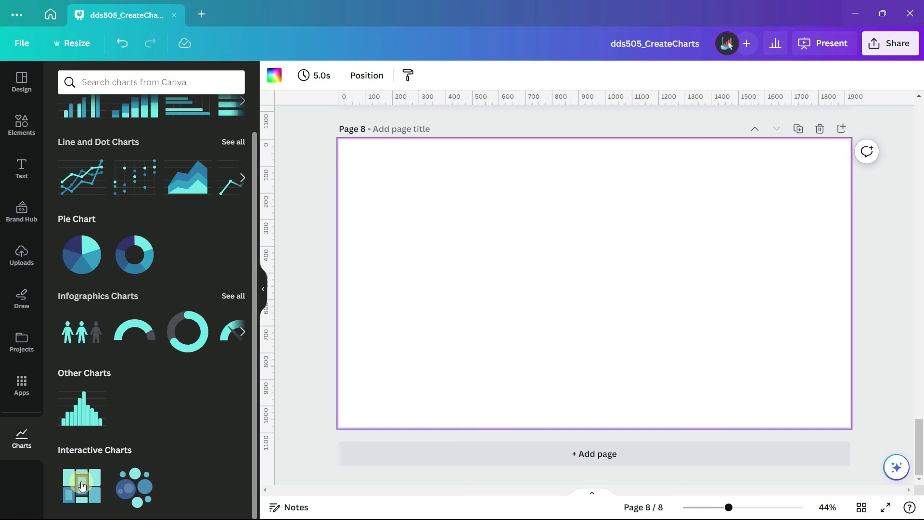
{"action": "left_click", "coordinate": [82, 486]}
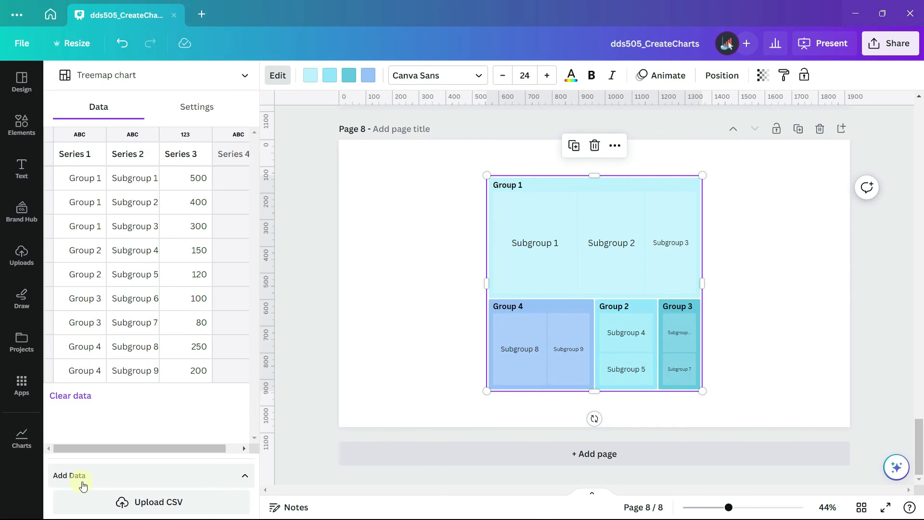
{"action": "left_click", "coordinate": [841, 129]}
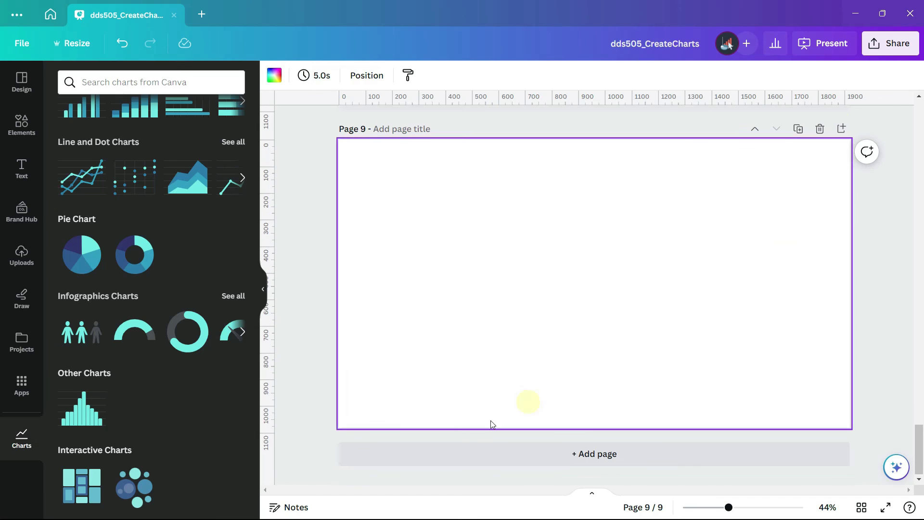
{"action": "left_click", "coordinate": [135, 487]}
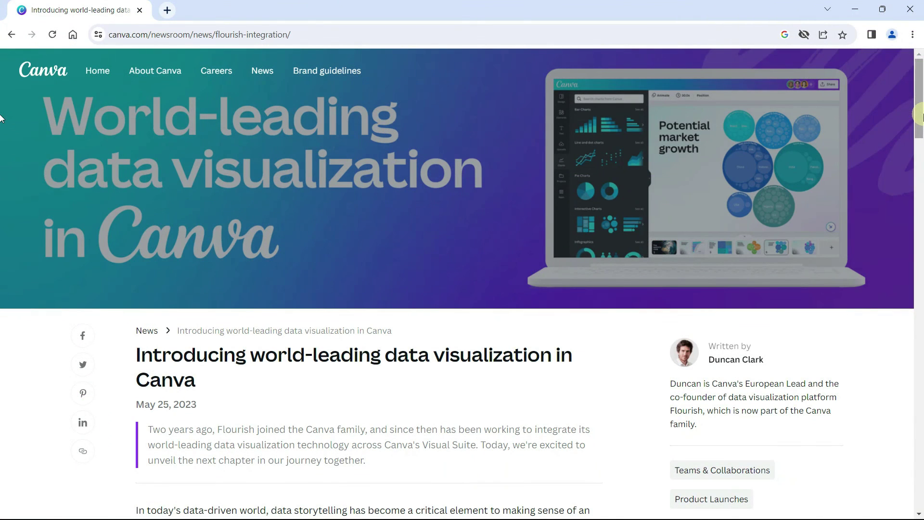
{"action": "left_click_drag", "start_coordinate": [921, 116], "coordinate": [918, 234]}
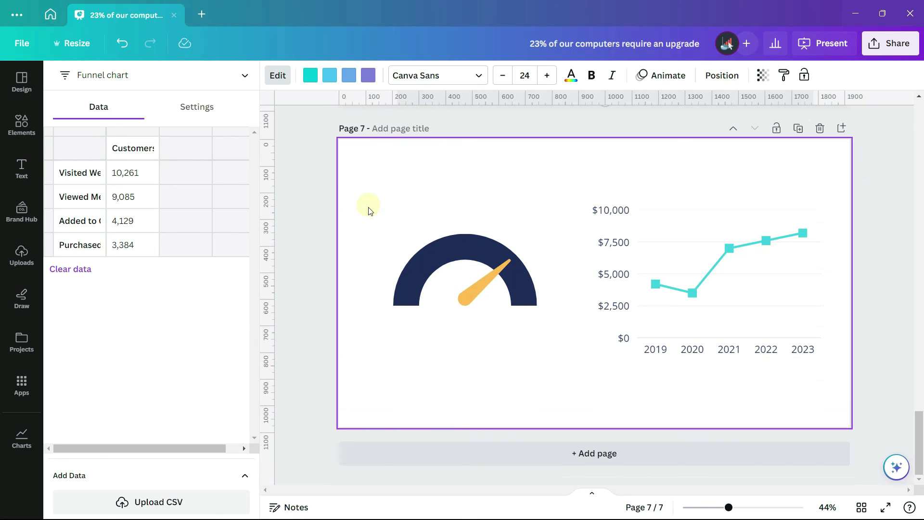
Add a '75% of Goal' text caption just below the progress dial.
{"action": "left_click", "coordinate": [413, 275]}
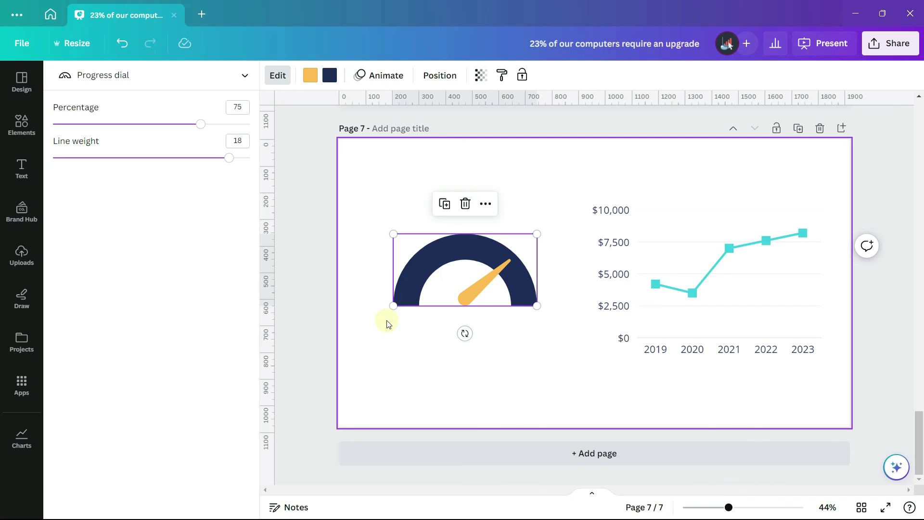
{"action": "left_click", "coordinate": [416, 356]}
{"action": "key", "text": "t"}
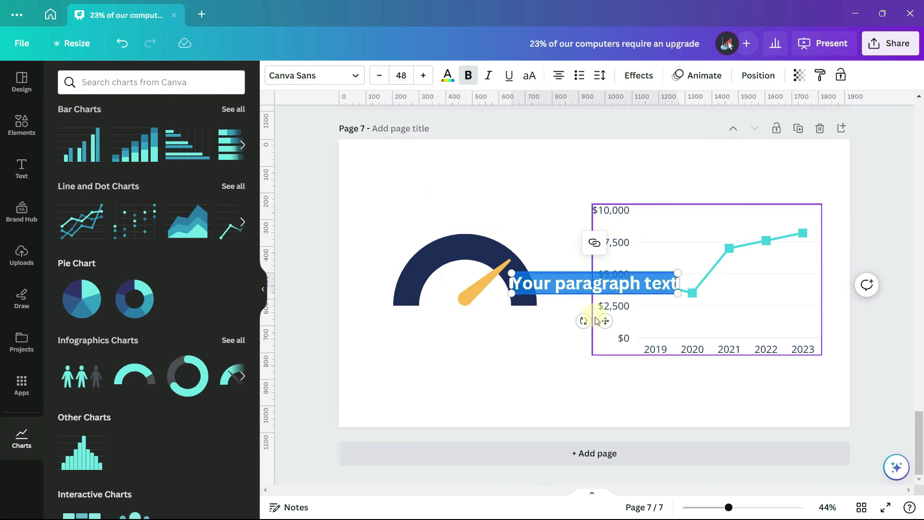
{"action": "left_click_drag", "start_coordinate": [569, 338], "coordinate": [481, 361]}
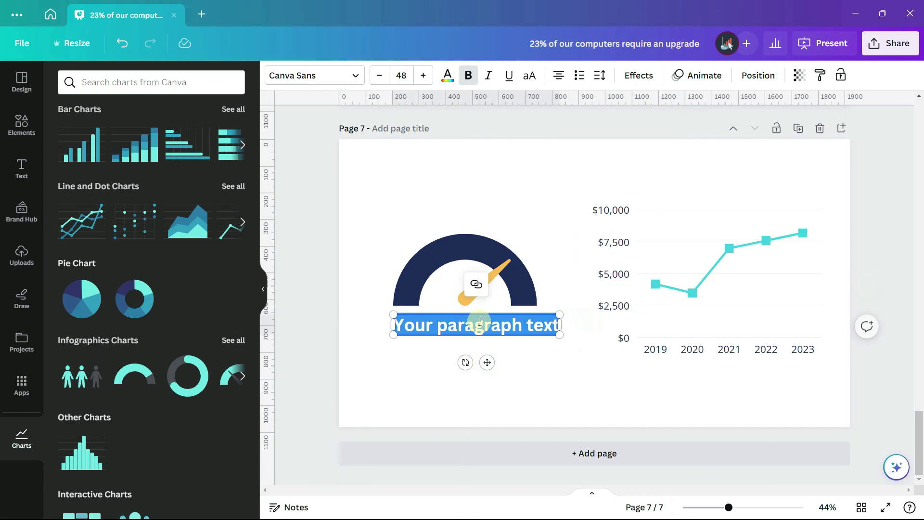
{"action": "type", "text": "75%"}
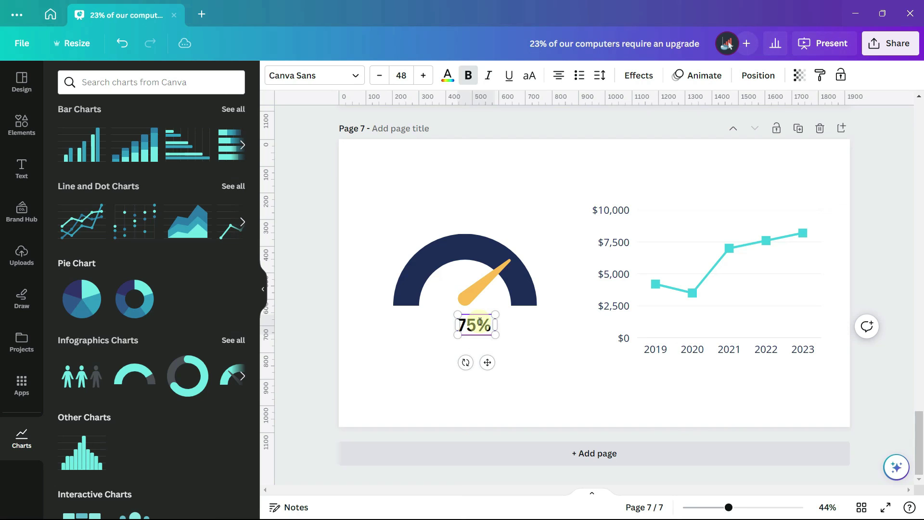
{"action": "type", "text": " of Goal"}
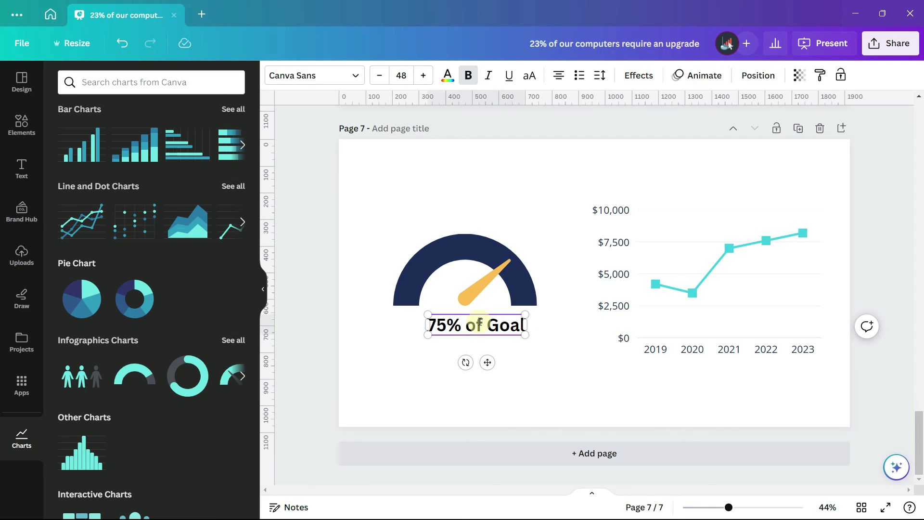
{"action": "left_click", "coordinate": [576, 400]}
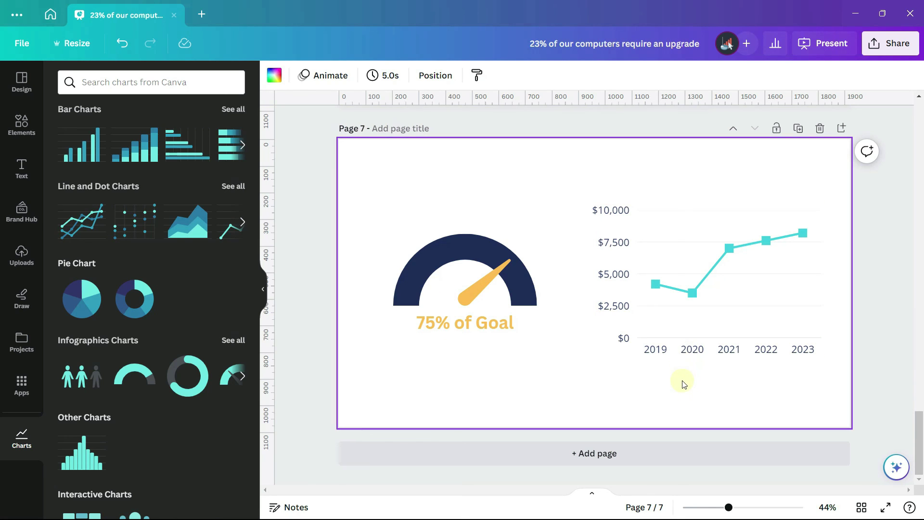
Add a square shape and fill it with pale beige.
{"action": "key", "text": "r"}
{"action": "left_click", "coordinate": [606, 292]}
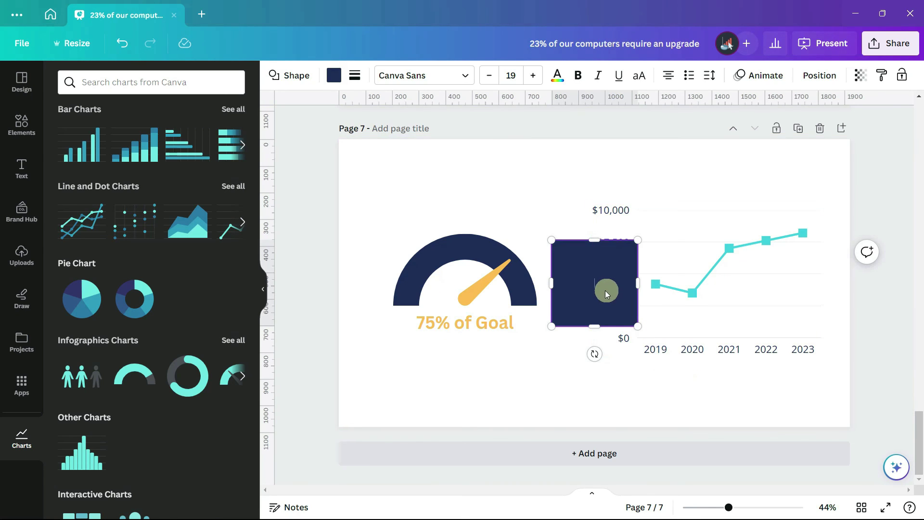
{"action": "left_click", "coordinate": [334, 75]}
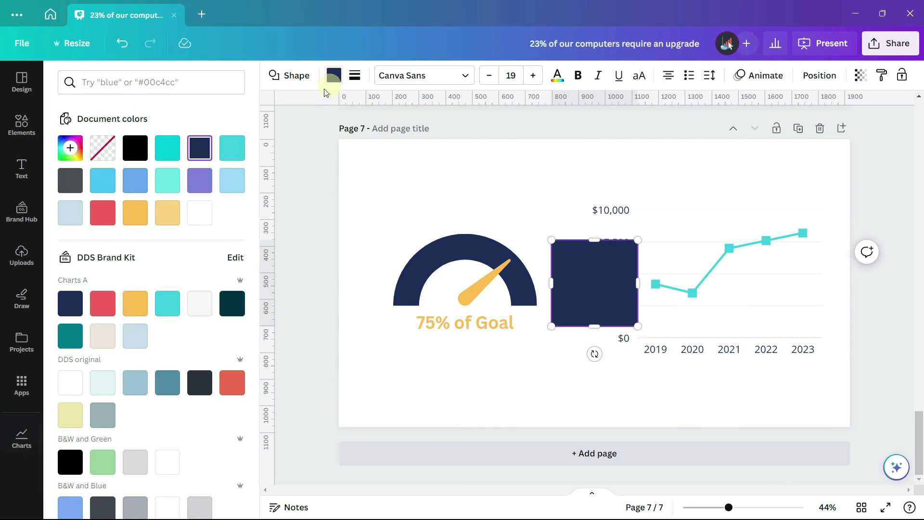
{"action": "left_click", "coordinate": [105, 339]}
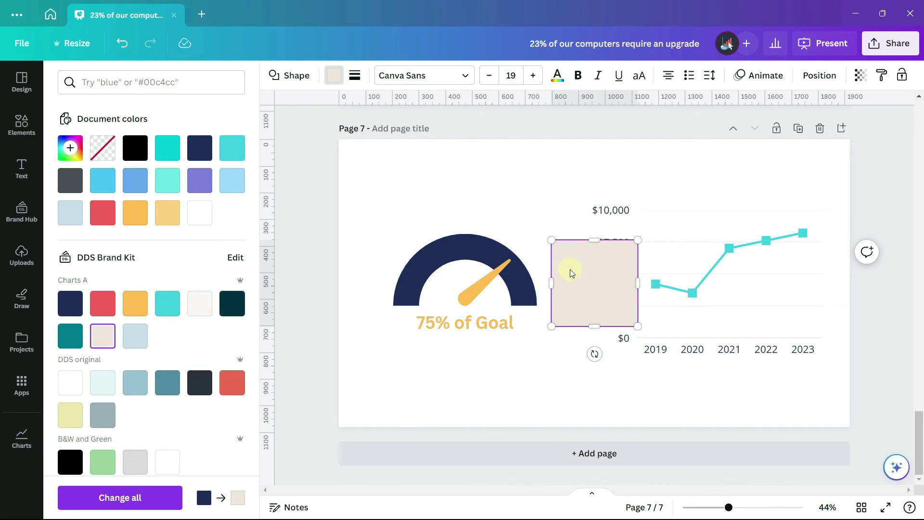
Fit the beige square over the line chart's plot area down to $0 and send it behind the chart.
{"action": "left_click_drag", "start_coordinate": [570, 272], "coordinate": [659, 239]}
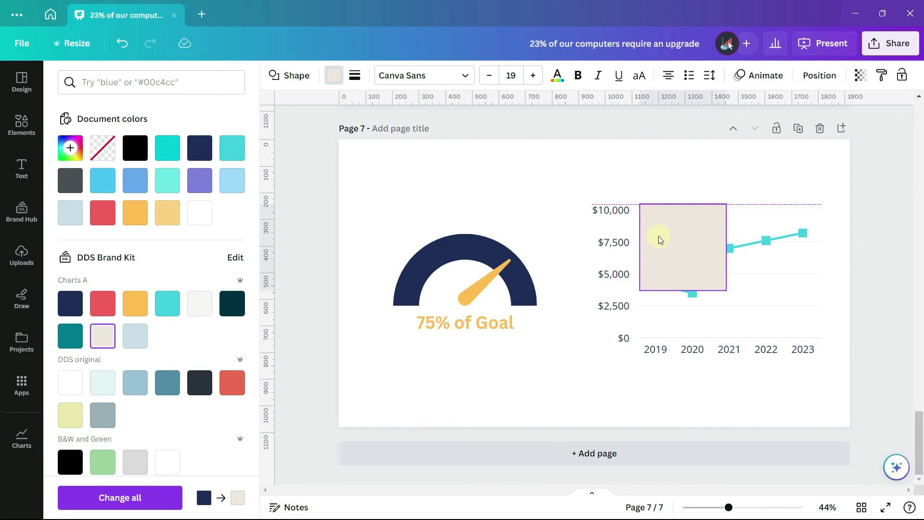
{"action": "left_click_drag", "start_coordinate": [725, 246], "coordinate": [817, 243]}
{"action": "left_click_drag", "start_coordinate": [729, 290], "coordinate": [728, 343]}
{"action": "right_click", "coordinate": [753, 305]}
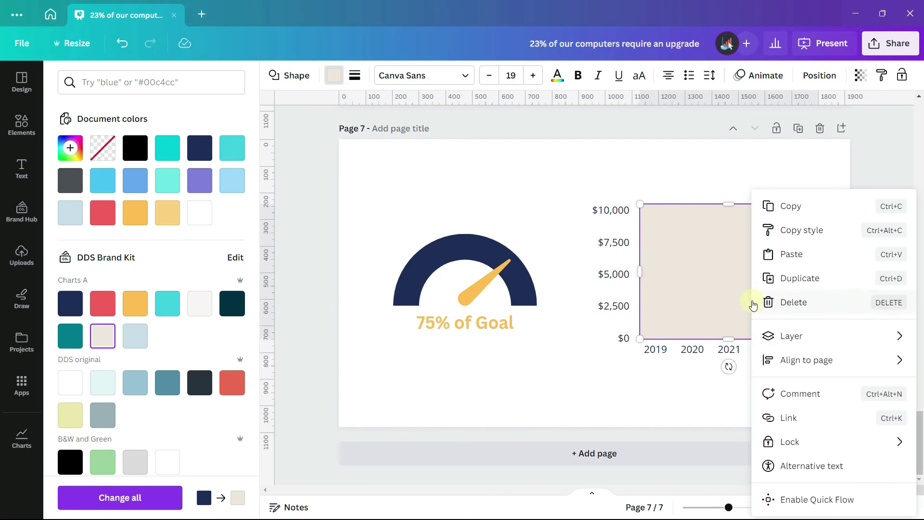
{"action": "mouse_move", "coordinate": [772, 347]}
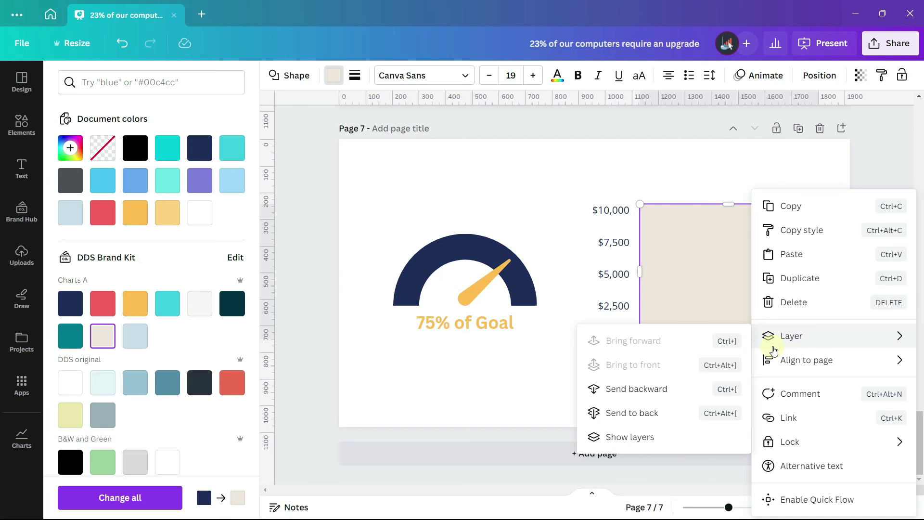
{"action": "left_click", "coordinate": [602, 412]}
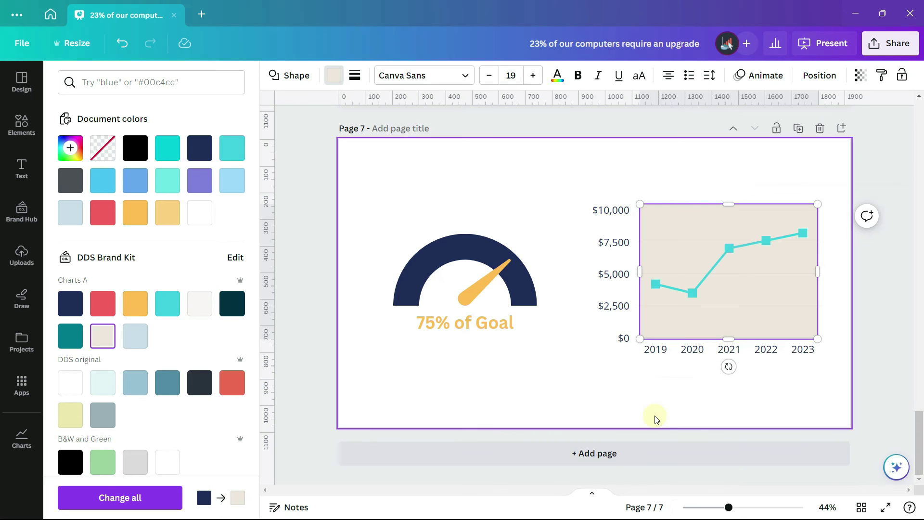
{"action": "left_click", "coordinate": [798, 395]}
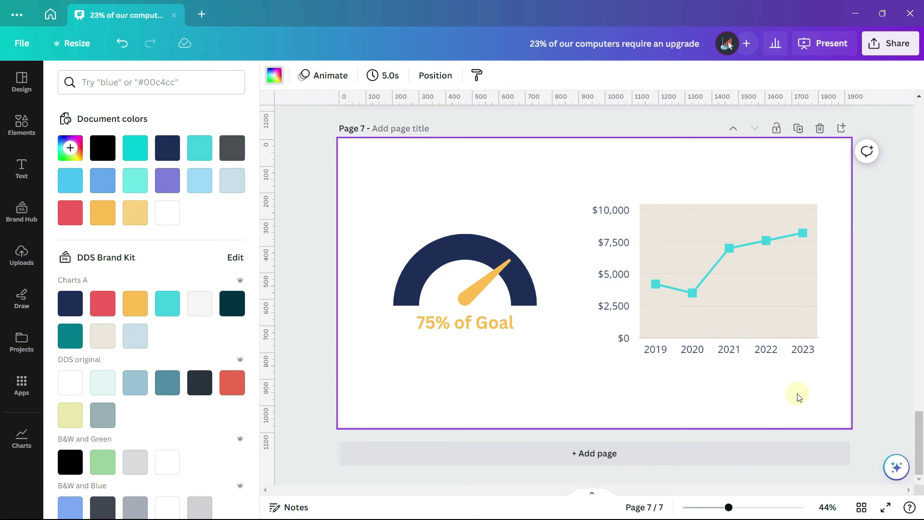